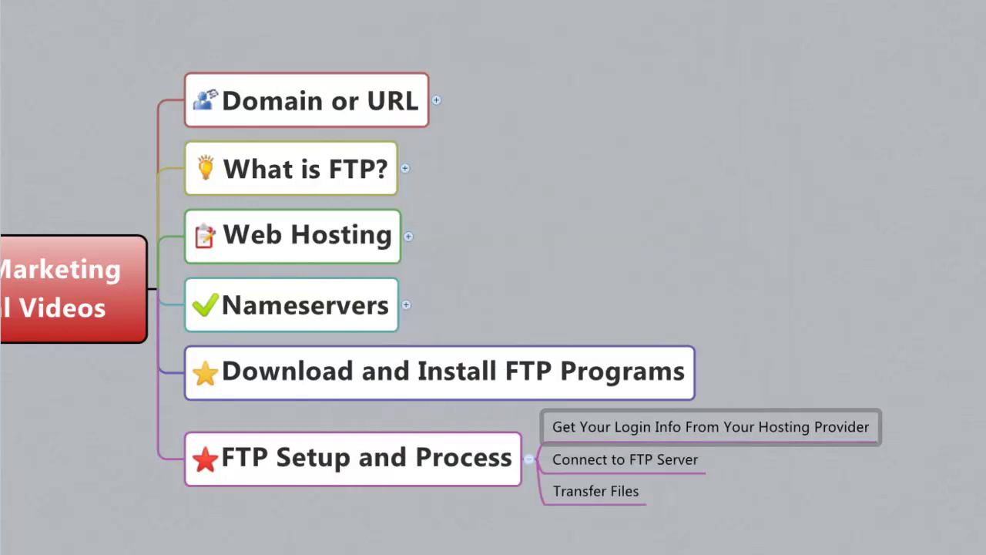
{"action": "left_click", "coordinate": [638, 458]}
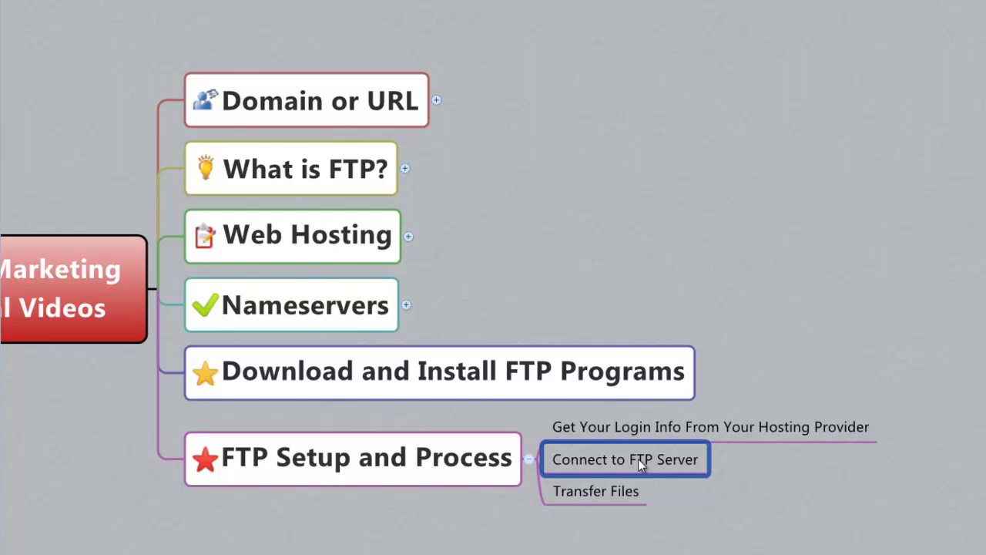
{"action": "left_click", "coordinate": [616, 497]}
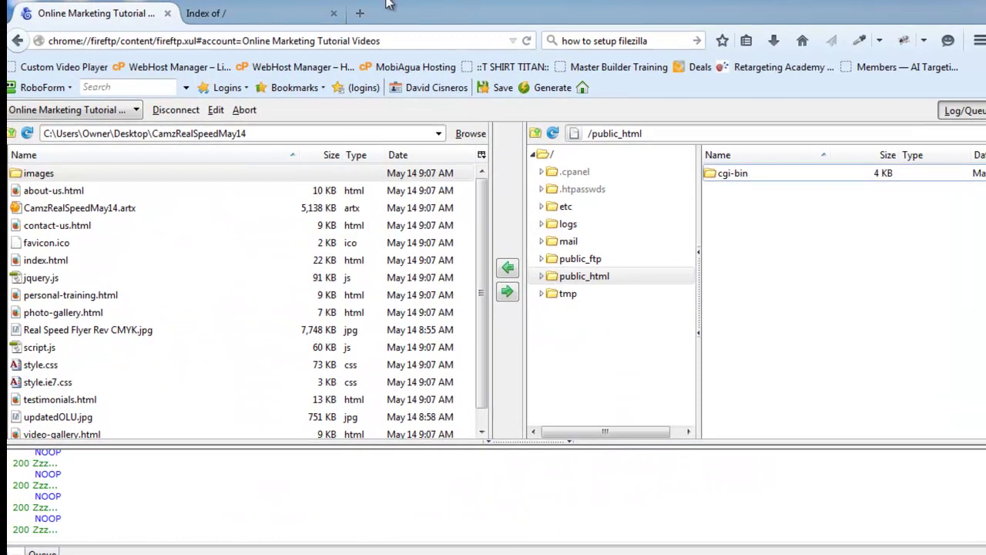
{"action": "left_click_drag", "start_coordinate": [388, 3], "coordinate": [388, 0]}
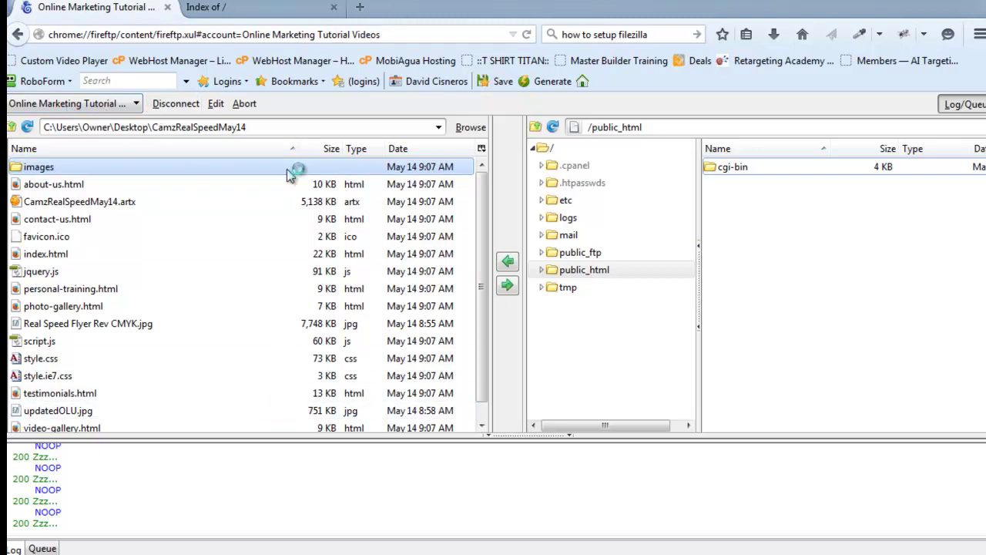
Step: Check the remote public_html folder and reload the live index page of onlinemarketingtutorialvideos.com
{"action": "left_click", "coordinate": [753, 269]}
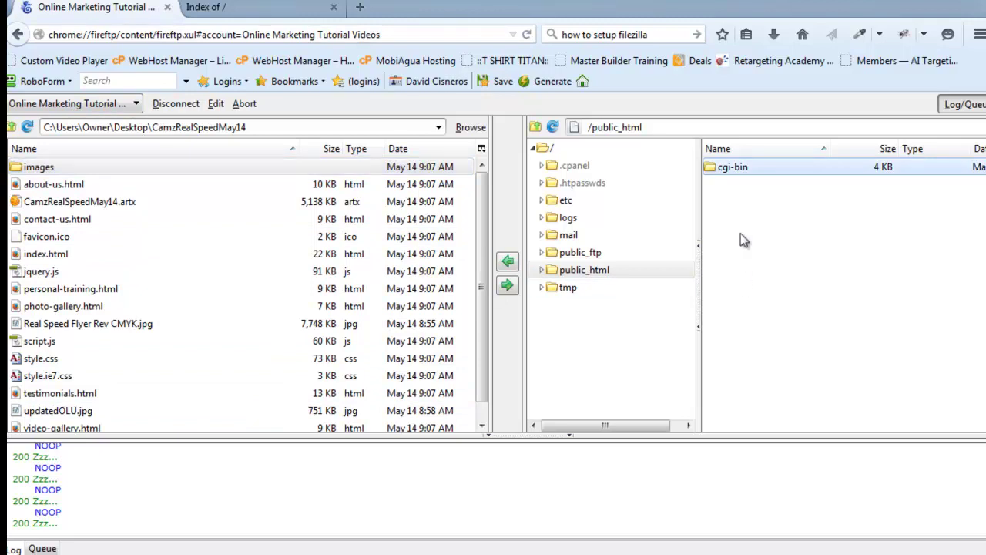
{"action": "left_click", "coordinate": [281, 11]}
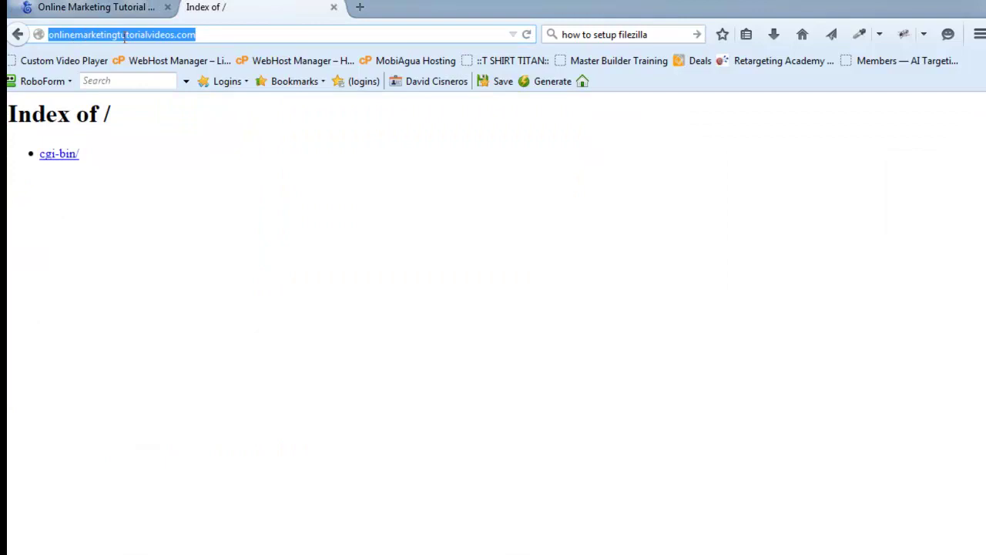
{"action": "left_click", "coordinate": [528, 35]}
Step: Return to the FTP session, upload b3.png to the server's public_html folder, and select the uploaded file
{"action": "left_click", "coordinate": [123, 11]}
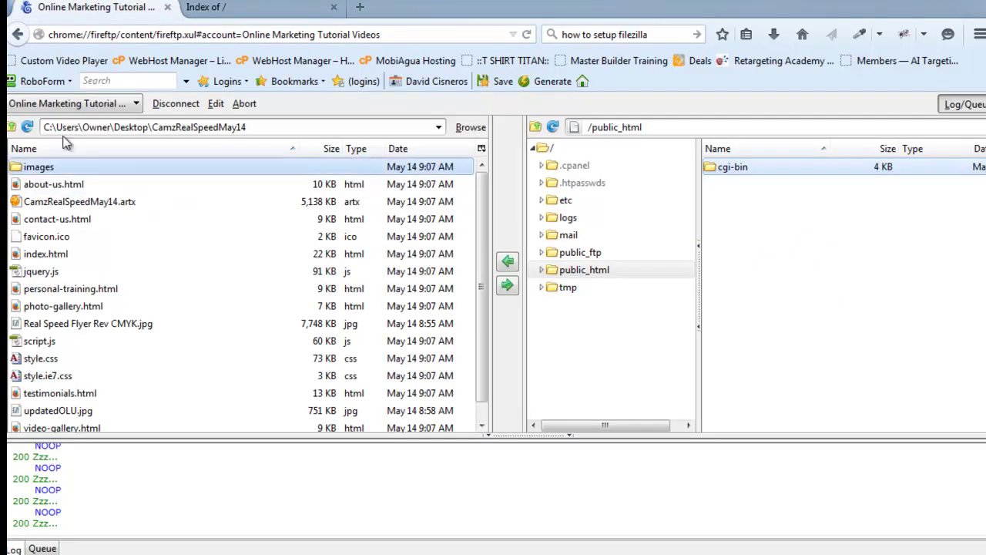
{"action": "left_click_drag", "start_coordinate": [39, 166], "coordinate": [795, 274]}
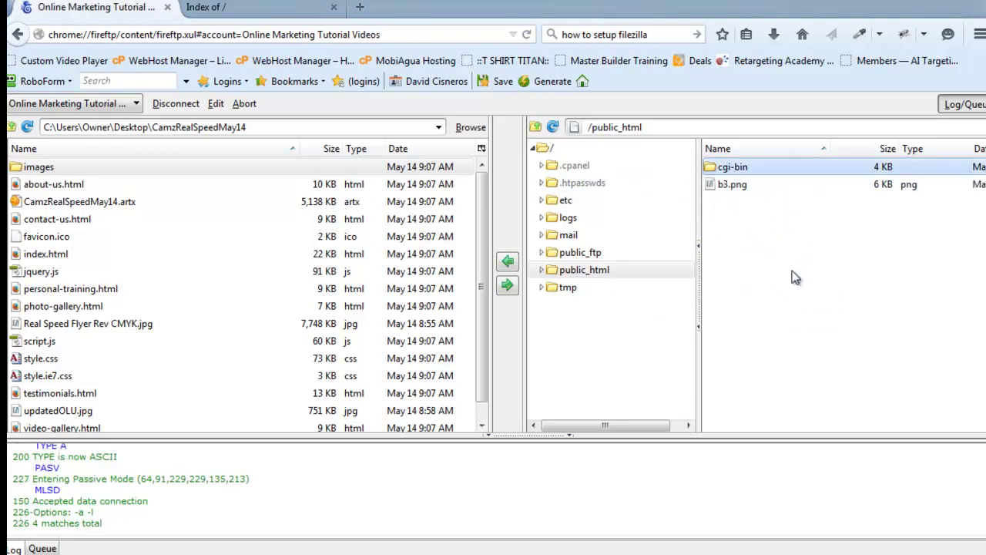
{"action": "left_click", "coordinate": [736, 189]}
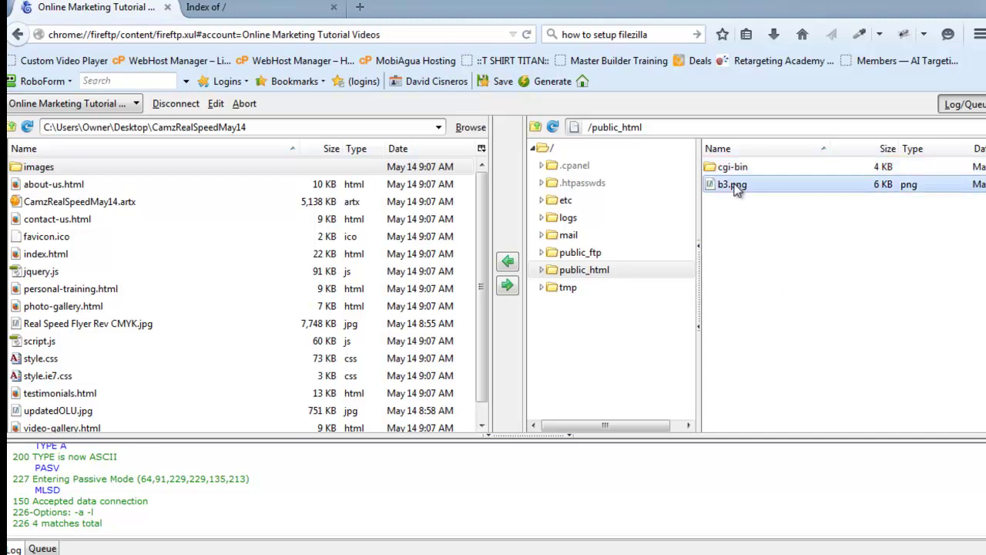
Step: Reload the index page of onlinemarketingtutorialvideos.com and open b3.png from the listing
{"action": "left_click", "coordinate": [254, 14]}
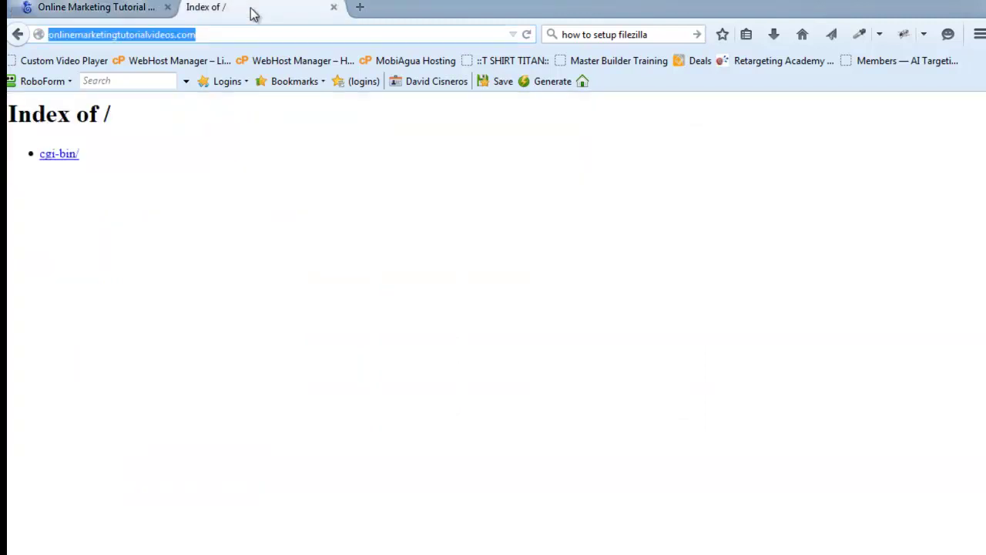
{"action": "left_click", "coordinate": [526, 36]}
{"action": "left_click", "coordinate": [207, 229]}
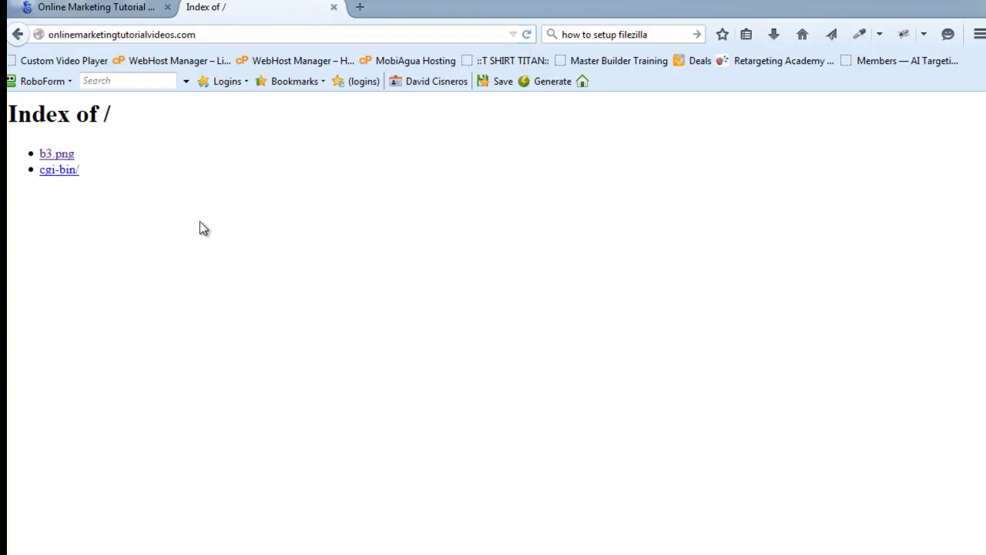
{"action": "left_click", "coordinate": [57, 154]}
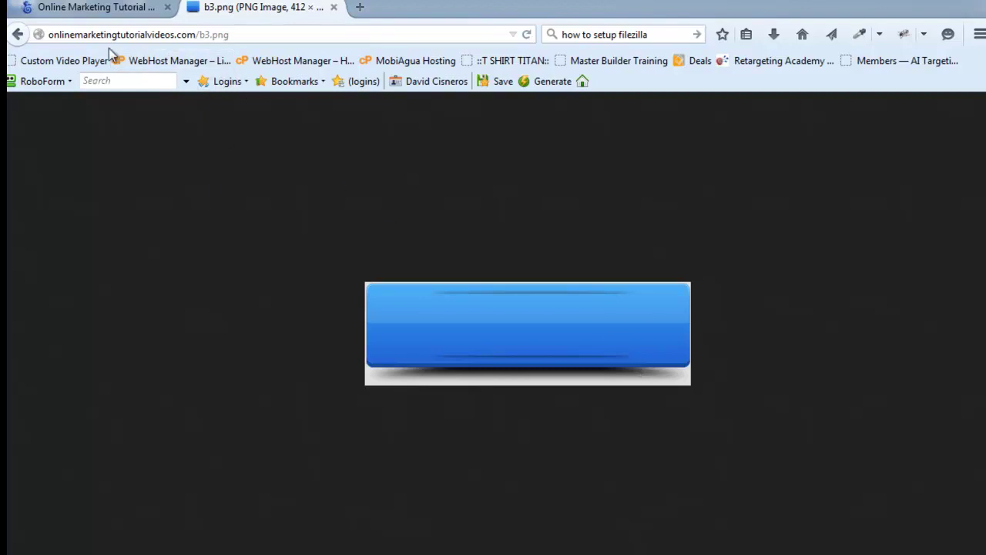
Step: Examine the domain and file name parts of the b3.png web address, and go back to the site's index page
{"action": "left_click_drag", "start_coordinate": [48, 40], "coordinate": [239, 36]}
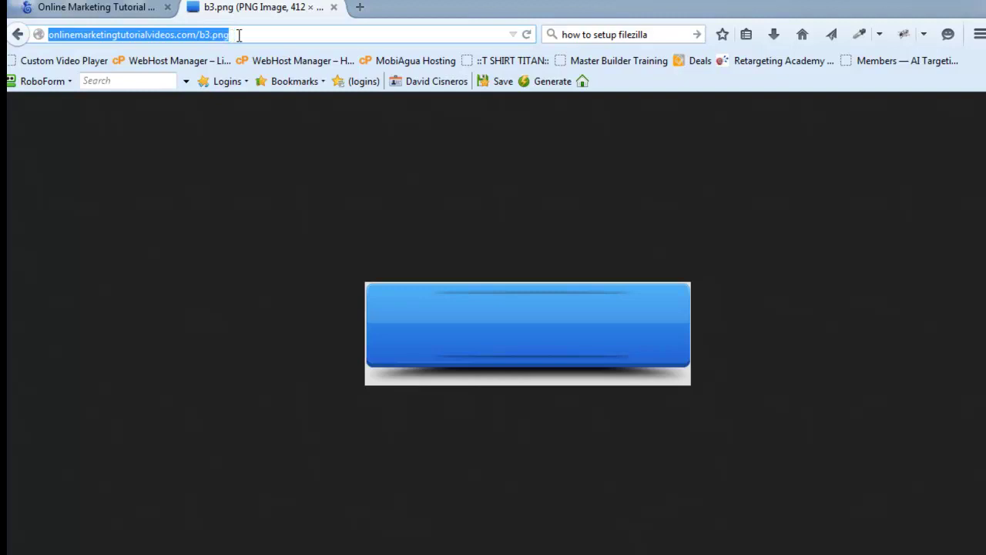
{"action": "left_click", "coordinate": [239, 35]}
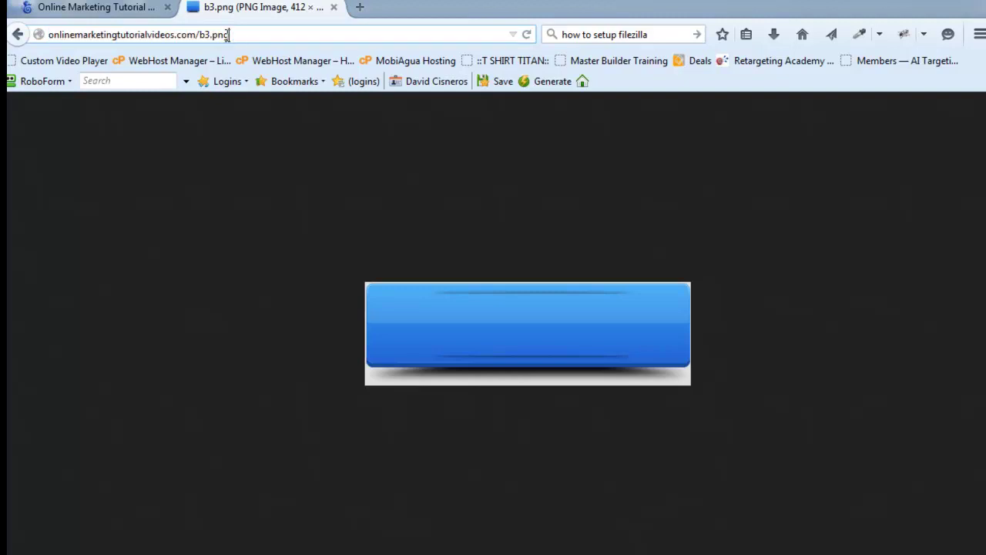
{"action": "left_click_drag", "start_coordinate": [199, 35], "coordinate": [234, 35]}
{"action": "left_click", "coordinate": [236, 35]}
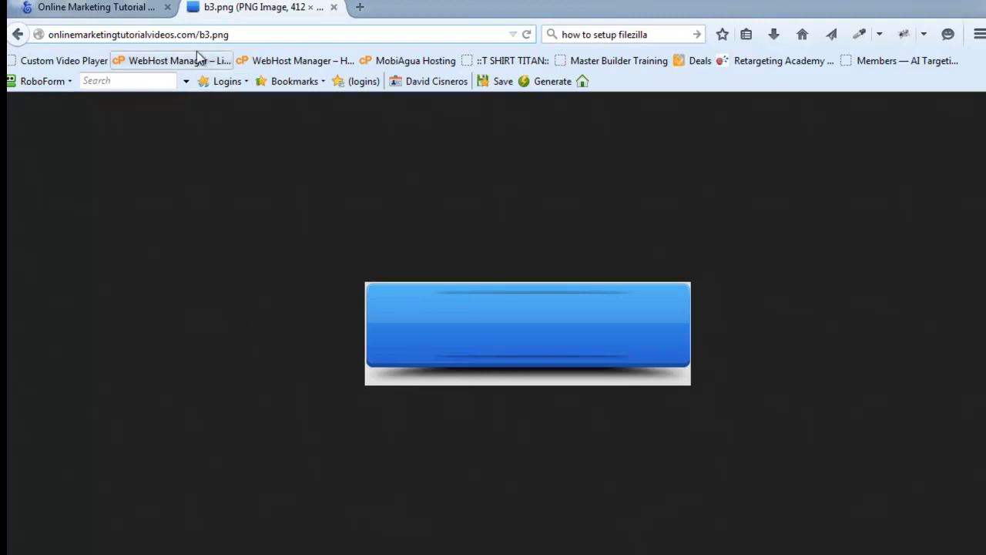
{"action": "left_click_drag", "start_coordinate": [200, 34], "coordinate": [57, 37]}
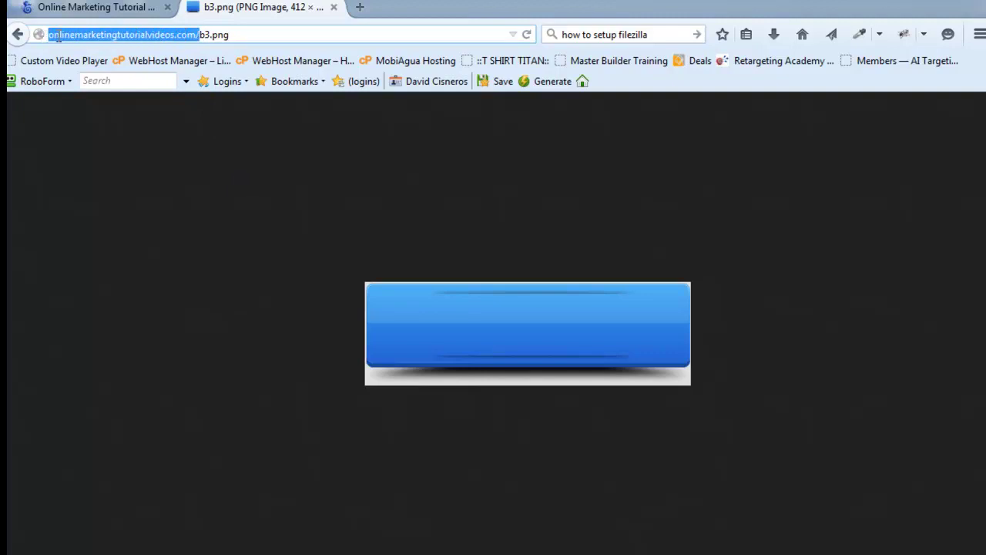
{"action": "left_click", "coordinate": [202, 35]}
{"action": "left_click_drag", "start_coordinate": [203, 35], "coordinate": [230, 35]}
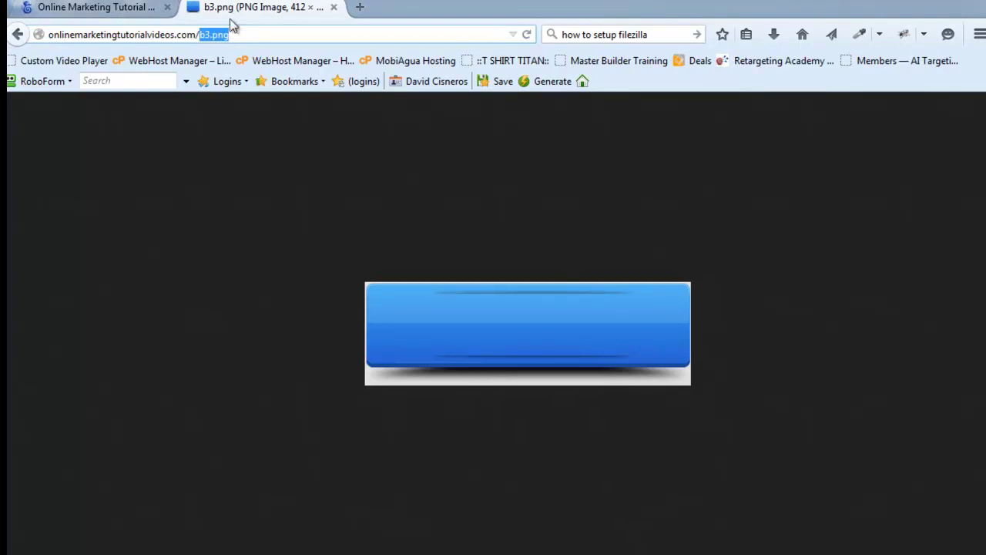
{"action": "left_click", "coordinate": [18, 34]}
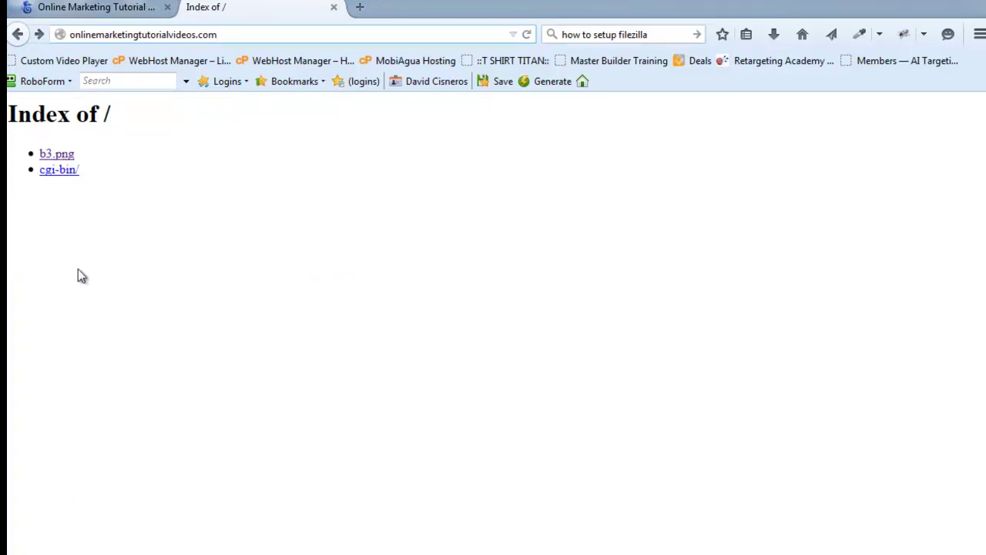
{"action": "left_click", "coordinate": [219, 34]}
{"action": "left_click_drag", "start_coordinate": [985, 154], "coordinate": [7, 15]}
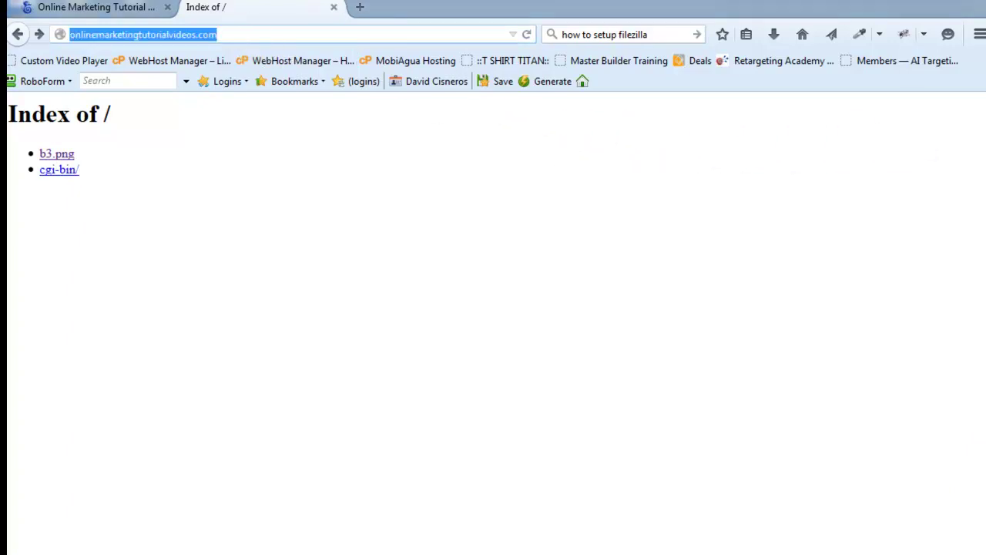
Step: Return to the FTP session and upload Real Speed Flyer Rev 4-14.pdf to the public_html folder
{"action": "left_click", "coordinate": [128, 11]}
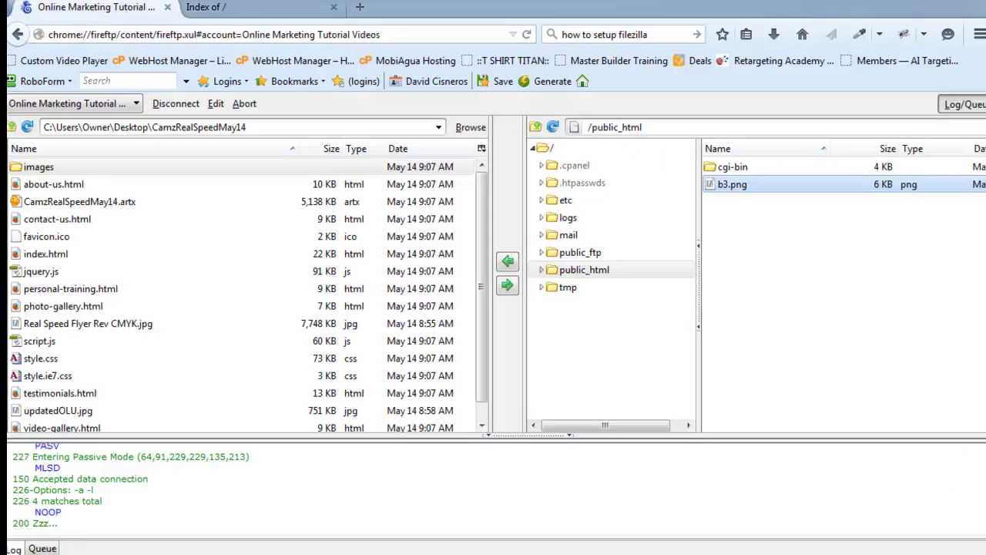
{"action": "left_click_drag", "start_coordinate": [128, 11], "coordinate": [810, 285]}
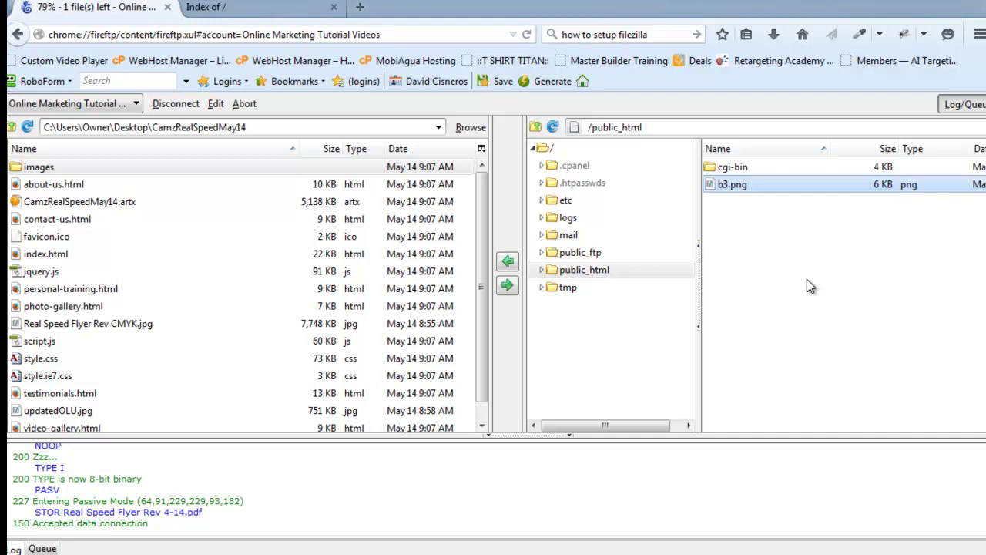
Step: Reload the site's index page, view Real Speed Flyer Rev 4-14.pdf and the file name in its address, and go back to the index
{"action": "left_click", "coordinate": [220, 8]}
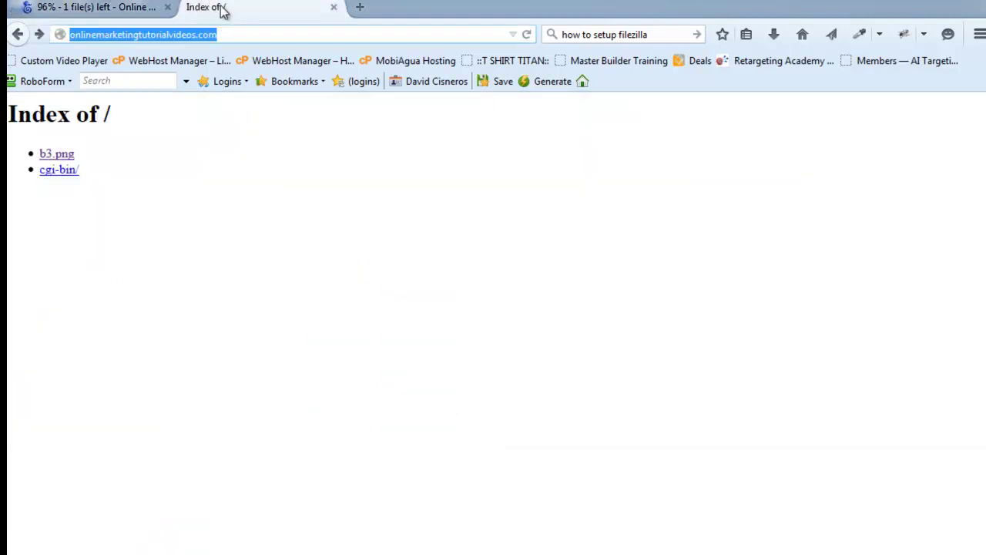
{"action": "left_click", "coordinate": [529, 35]}
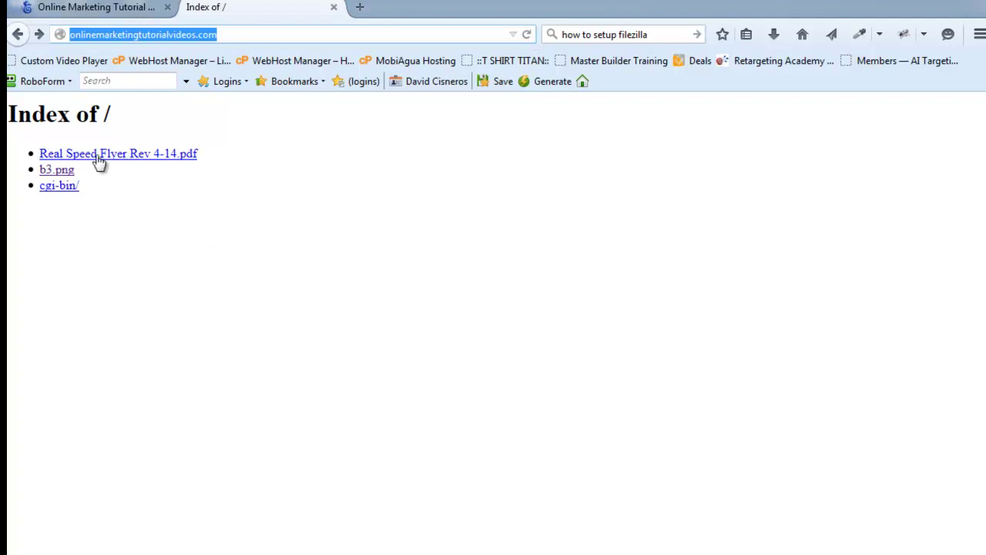
{"action": "left_click", "coordinate": [172, 158]}
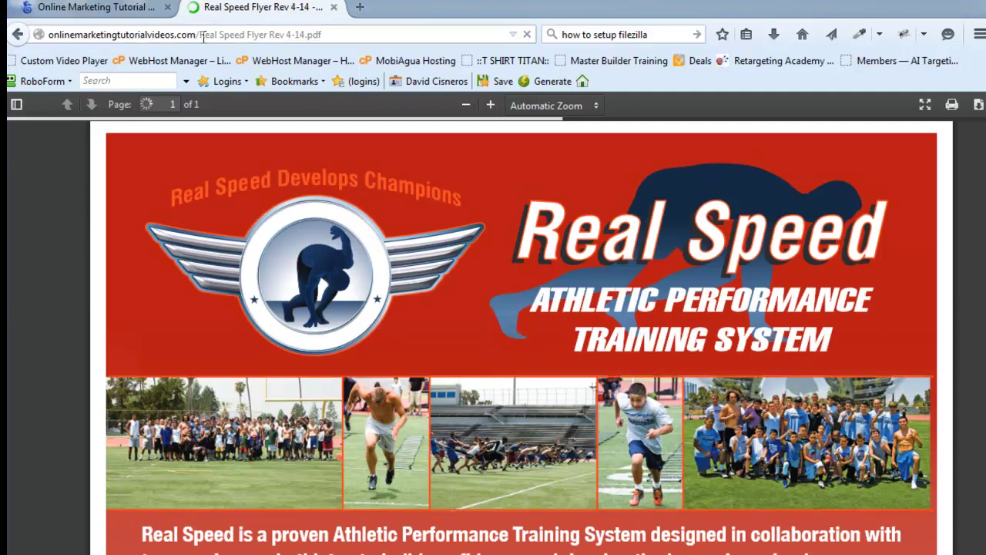
{"action": "left_click_drag", "start_coordinate": [200, 34], "coordinate": [330, 36]}
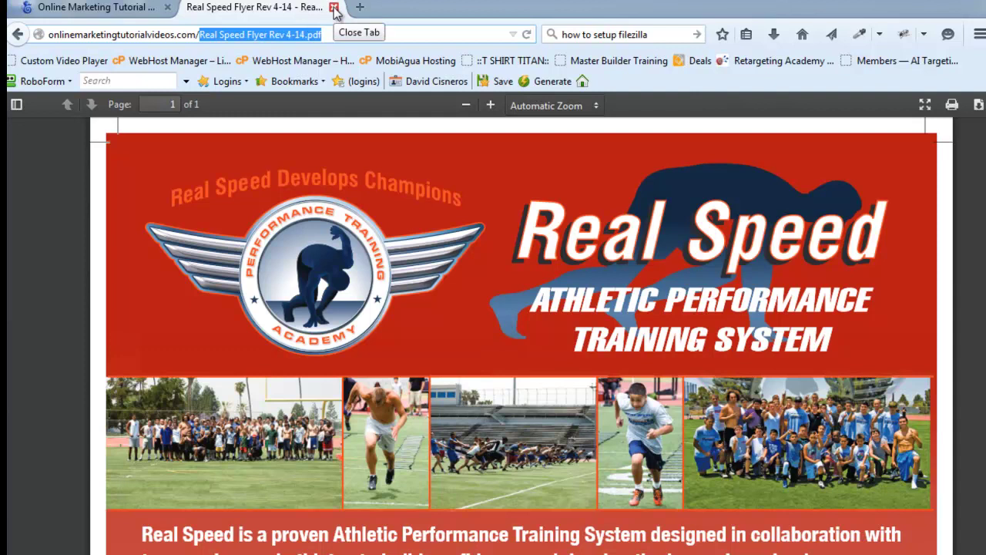
{"action": "left_click", "coordinate": [18, 36]}
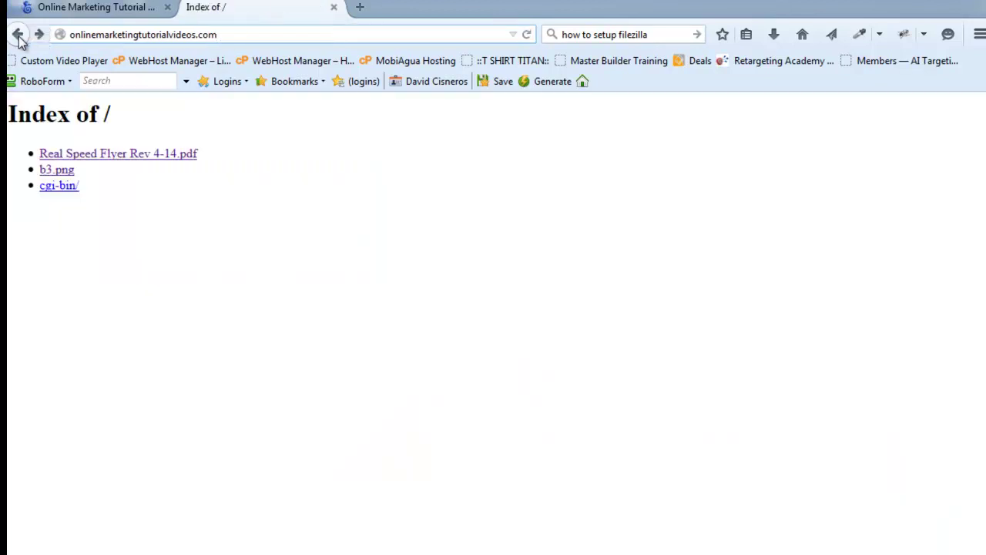
{"action": "left_click", "coordinate": [19, 36]}
{"action": "left_click", "coordinate": [19, 36]}
Step: Upload the entire contents of the local CamzRealSpeedMay14 folder, from images through video-gallery.html, to public_html
{"action": "left_click", "coordinate": [114, 13]}
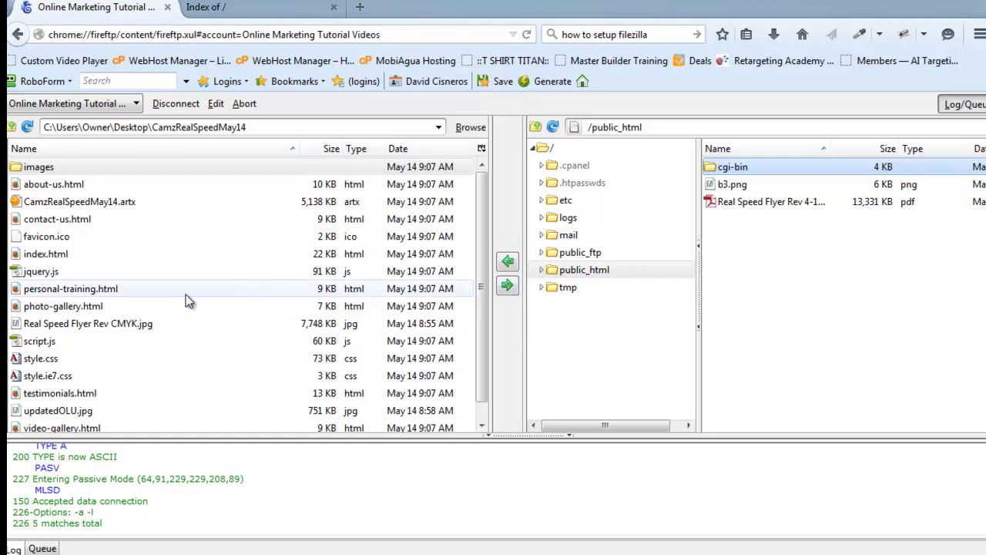
{"action": "left_click", "coordinate": [115, 306]}
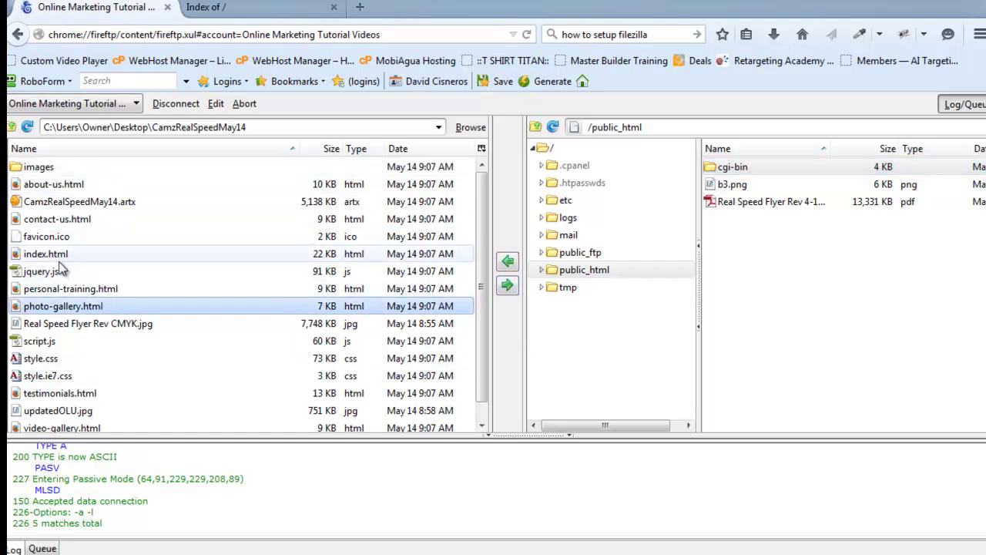
{"action": "left_click", "coordinate": [48, 170]}
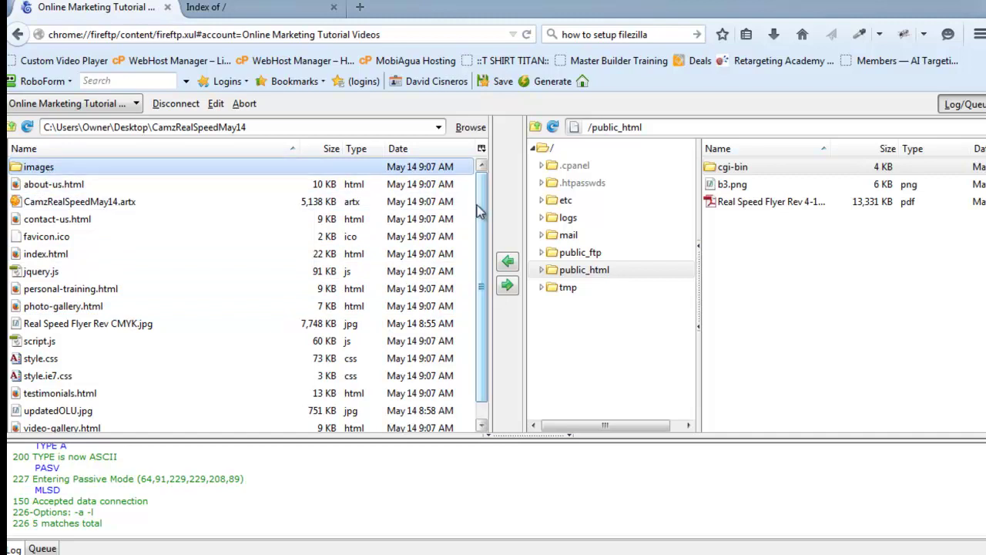
{"action": "left_click_drag", "start_coordinate": [480, 220], "coordinate": [480, 267]}
{"action": "left_click", "coordinate": [98, 411], "text": "shift"}
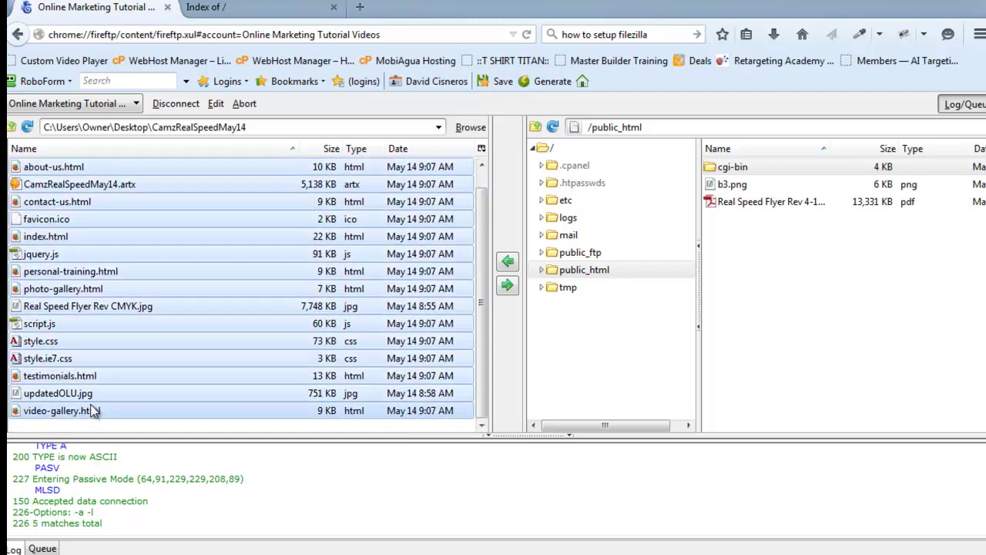
{"action": "scroll", "coordinate": [174, 335], "scroll_direction": "up", "scroll_amount": 1}
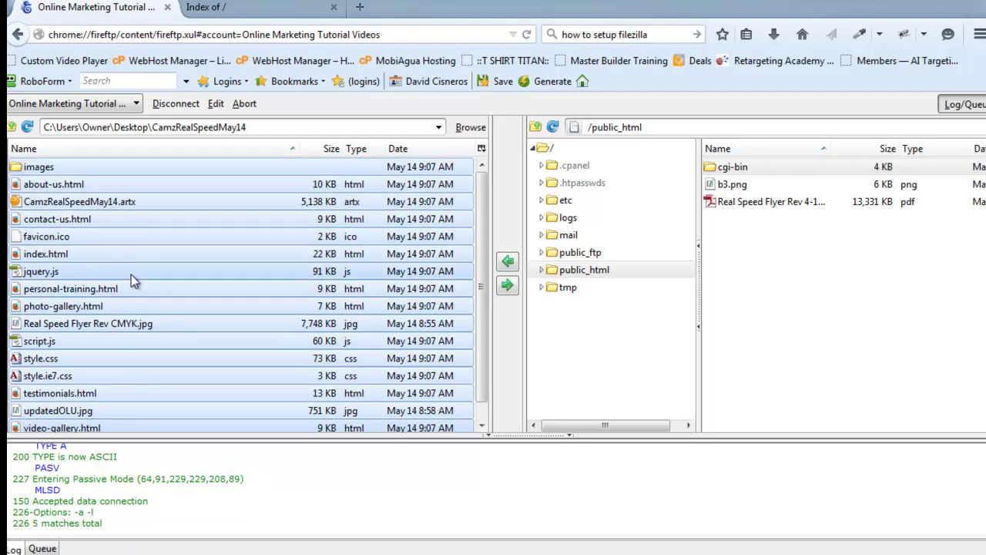
{"action": "scroll", "coordinate": [131, 281], "scroll_direction": "down", "scroll_amount": 1}
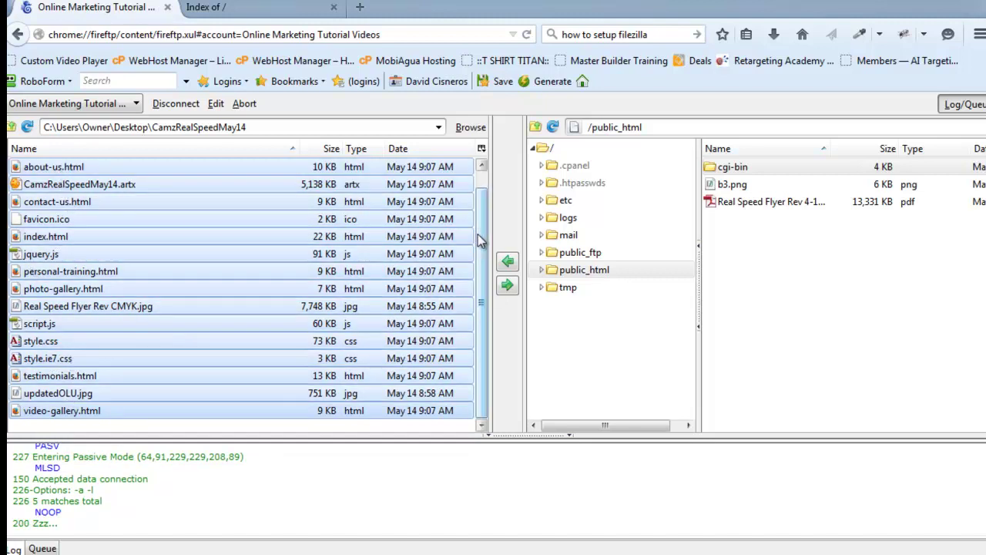
{"action": "scroll", "coordinate": [487, 217], "scroll_direction": "up", "scroll_amount": 1}
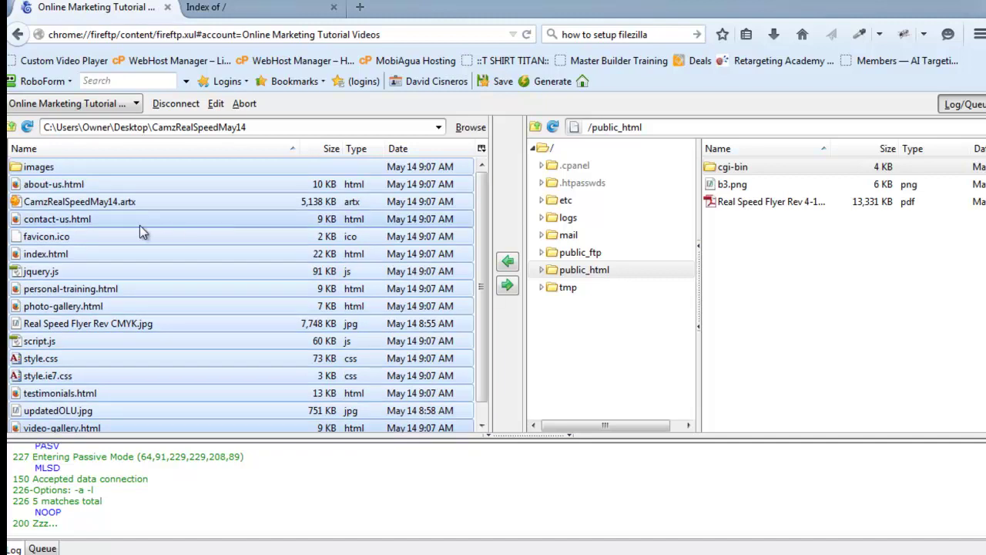
{"action": "left_click", "coordinate": [508, 287]}
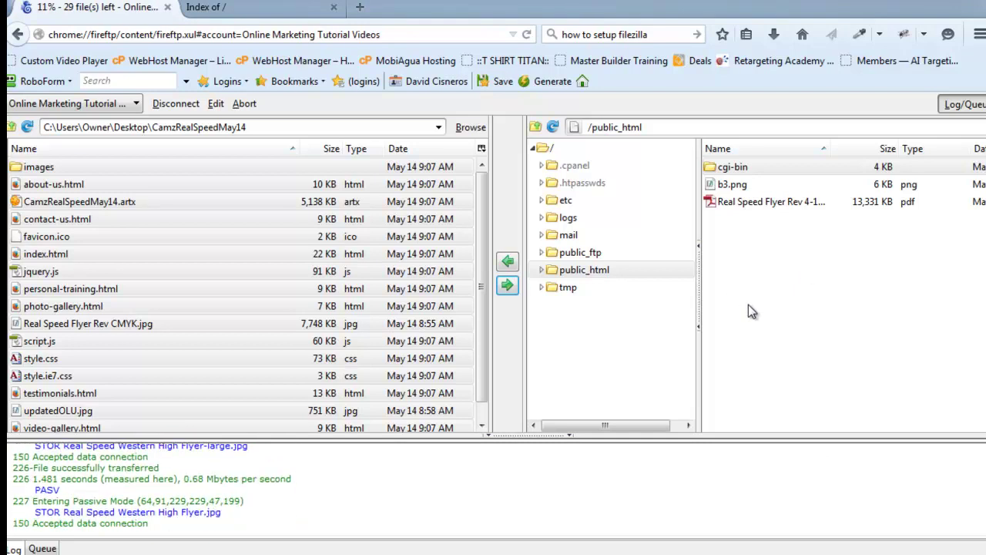
Step: Reload the index page of onlinemarketingtutorialvideos.com to check the website files being transferred
{"action": "left_click", "coordinate": [262, 8]}
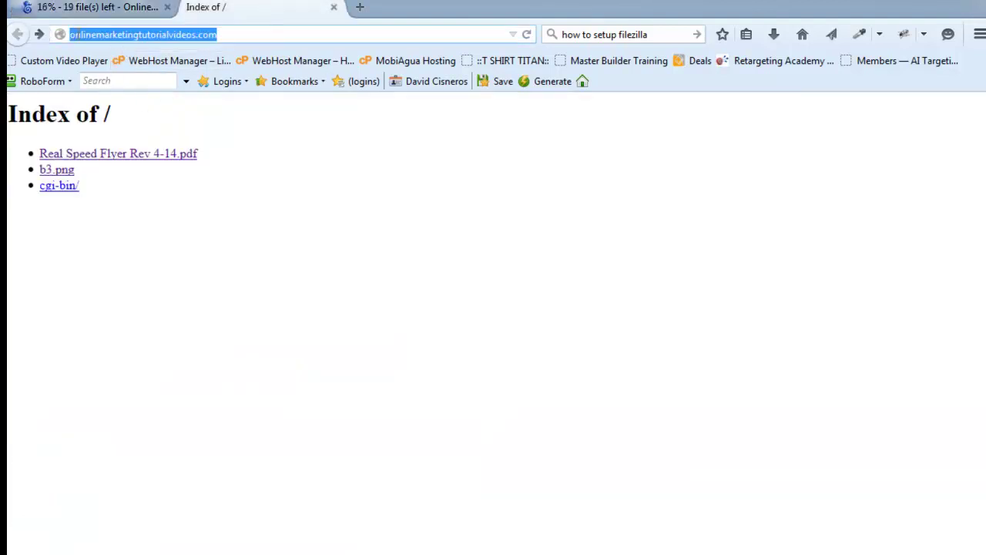
{"action": "key", "text": "Return"}
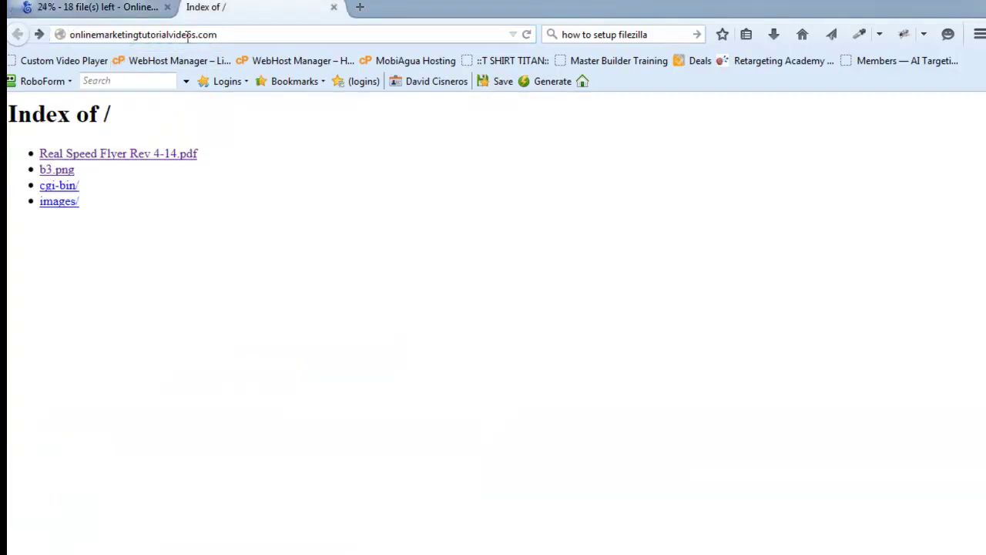
Step: Check the website upload in the FTP session and reload onlinemarketingtutorialvideos.com to view the live home page
{"action": "left_click", "coordinate": [527, 34]}
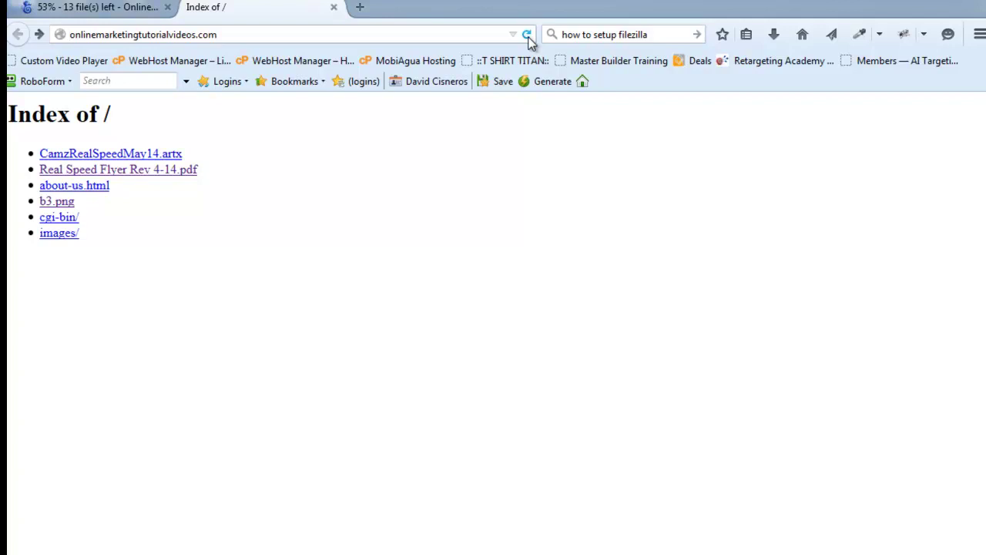
{"action": "left_click", "coordinate": [121, 10]}
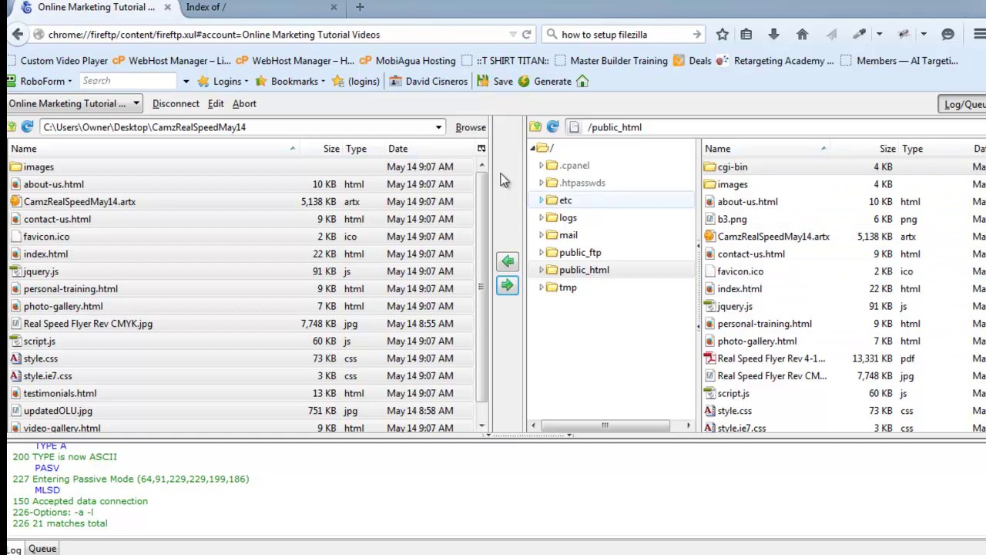
{"action": "left_click", "coordinate": [251, 9]}
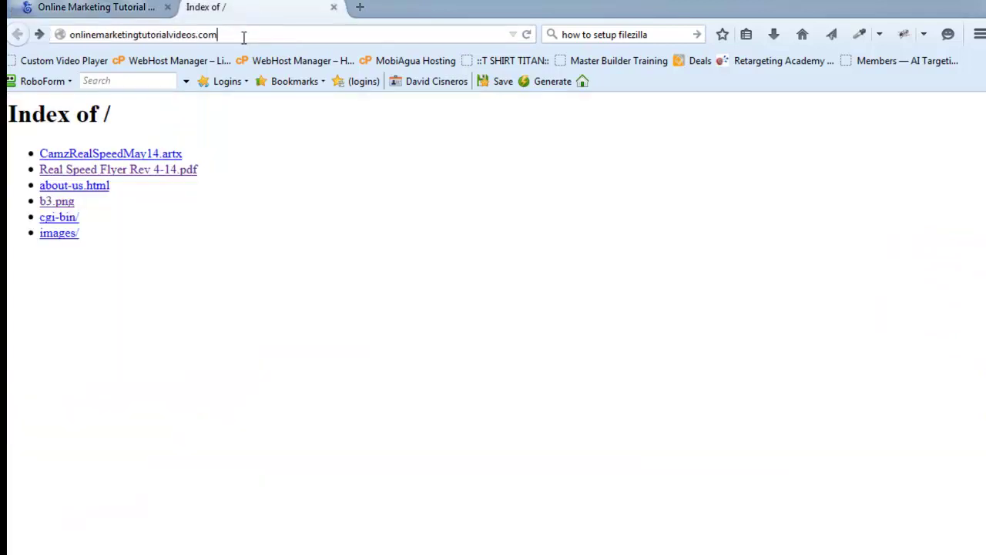
{"action": "left_click_drag", "start_coordinate": [221, 35], "coordinate": [63, 34]}
{"action": "left_click", "coordinate": [529, 35]}
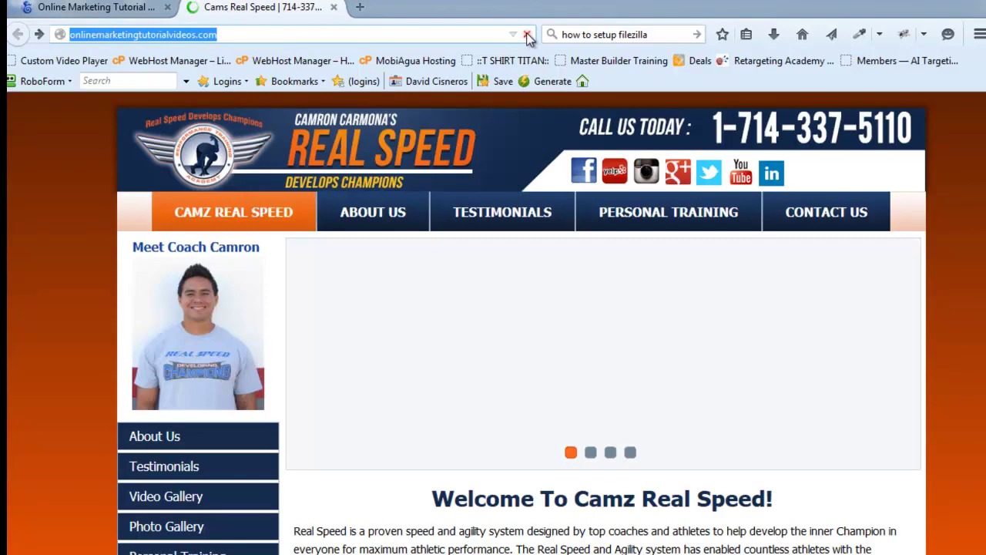
{"action": "left_click_drag", "start_coordinate": [217, 35], "coordinate": [70, 34]}
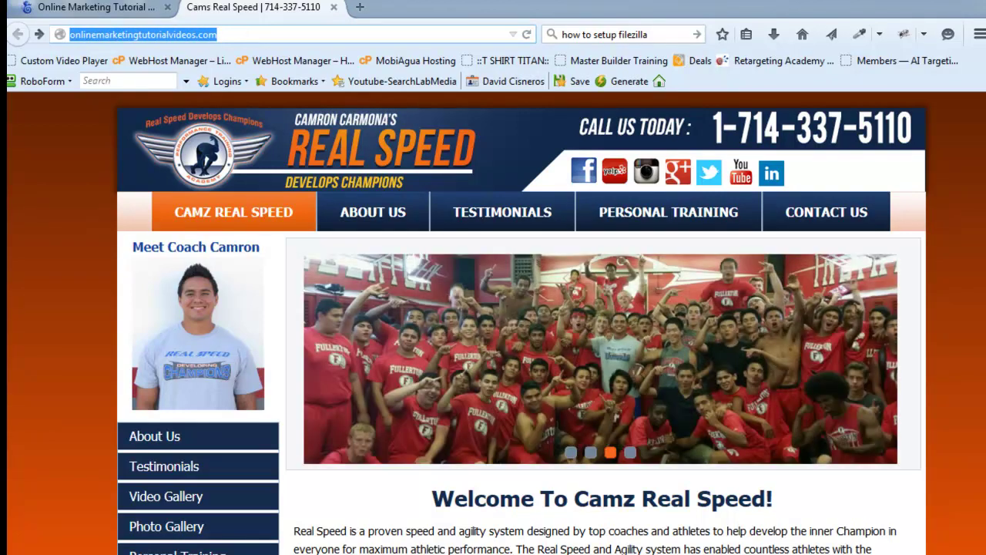
Step: Open the live site's Testimonials page and look through its full content
{"action": "scroll", "coordinate": [522, 323], "scroll_direction": "down", "scroll_amount": 1}
{"action": "left_click", "coordinate": [499, 190]}
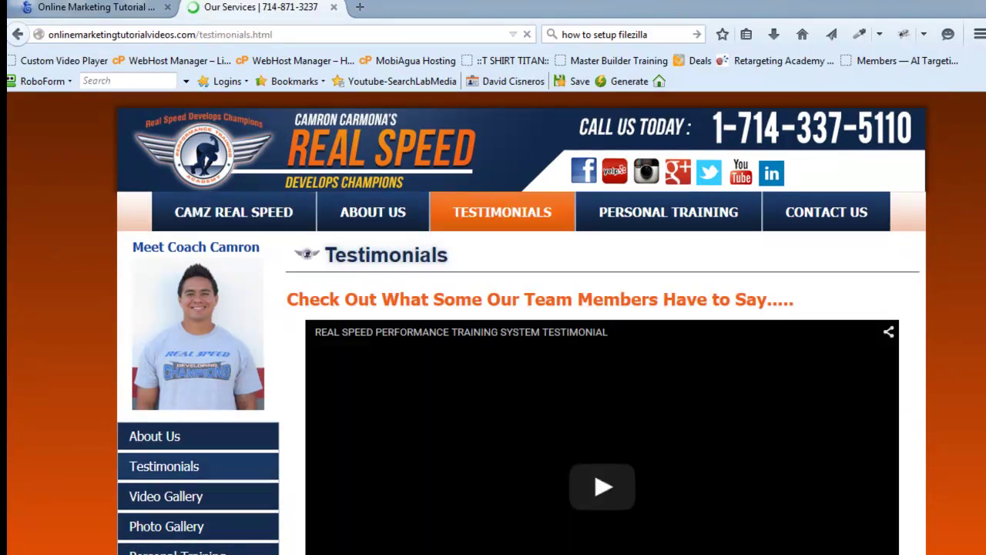
{"action": "scroll", "coordinate": [601, 324], "scroll_direction": "down", "scroll_amount": 10}
{"action": "scroll", "coordinate": [601, 324], "scroll_direction": "down", "scroll_amount": 5}
{"action": "scroll", "coordinate": [601, 324], "scroll_direction": "up", "scroll_amount": 12}
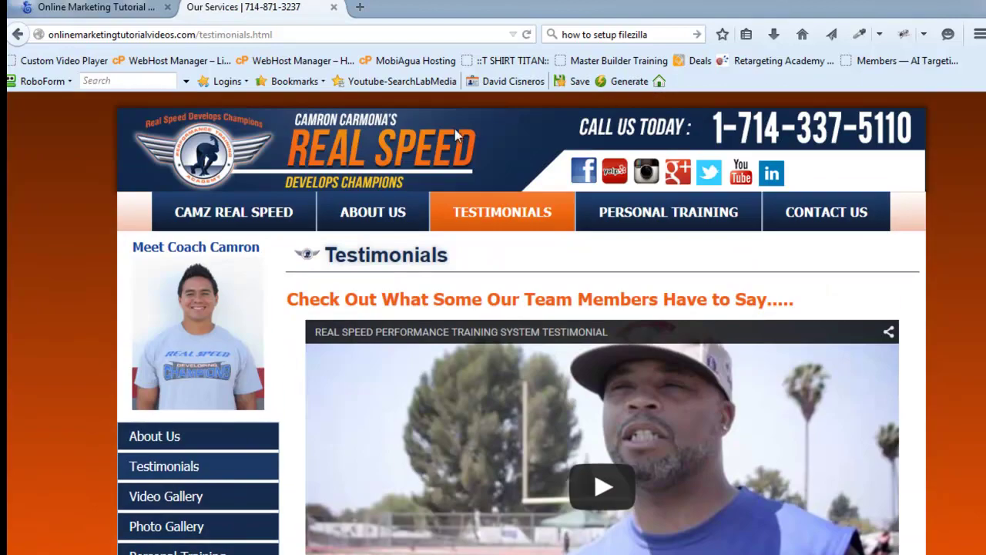
Step: Return to the Camz Real Speed home page and look through its content down to the flyer
{"action": "left_click", "coordinate": [227, 215]}
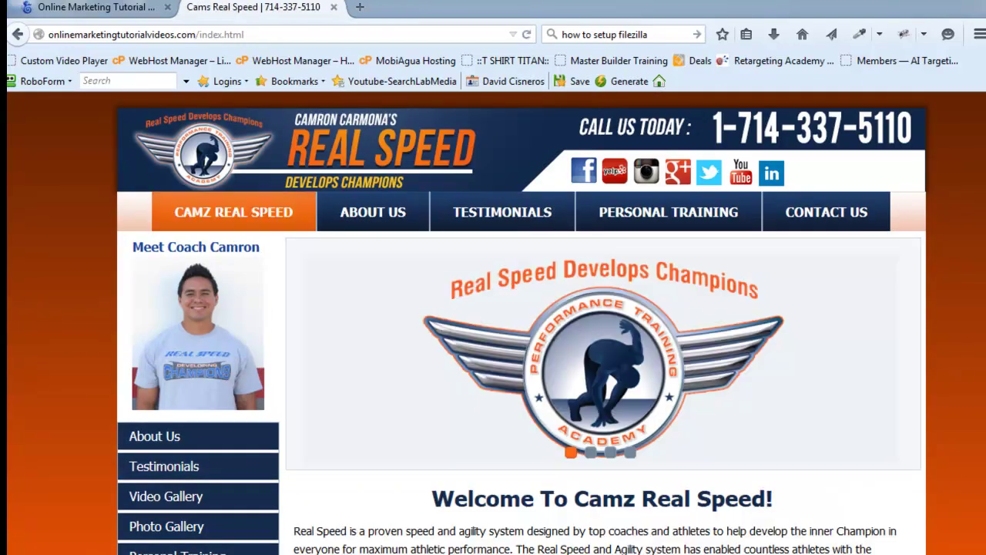
{"action": "scroll", "coordinate": [494, 323], "scroll_direction": "down", "scroll_amount": 10}
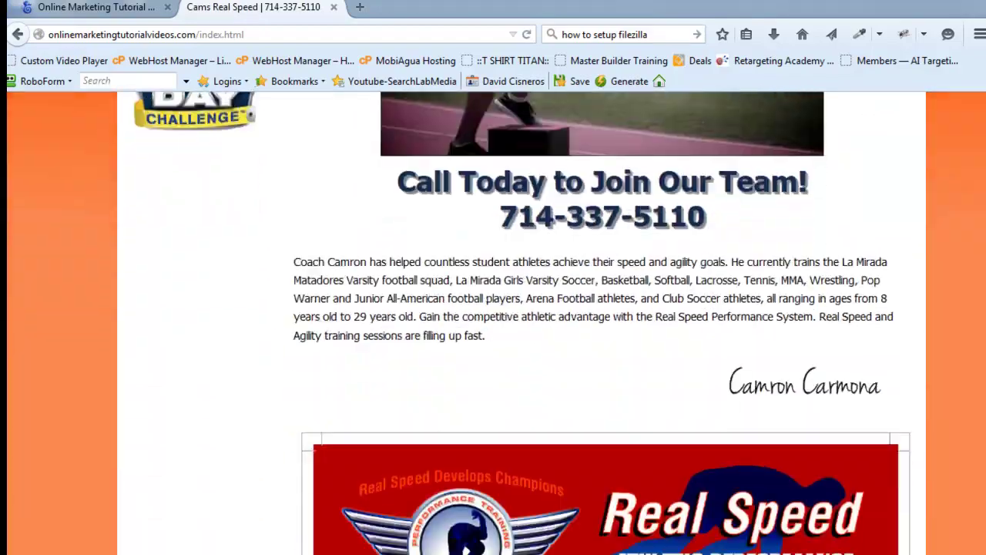
{"action": "scroll", "coordinate": [493, 324], "scroll_direction": "down", "scroll_amount": 8}
{"action": "scroll", "coordinate": [493, 324], "scroll_direction": "up", "scroll_amount": 20}
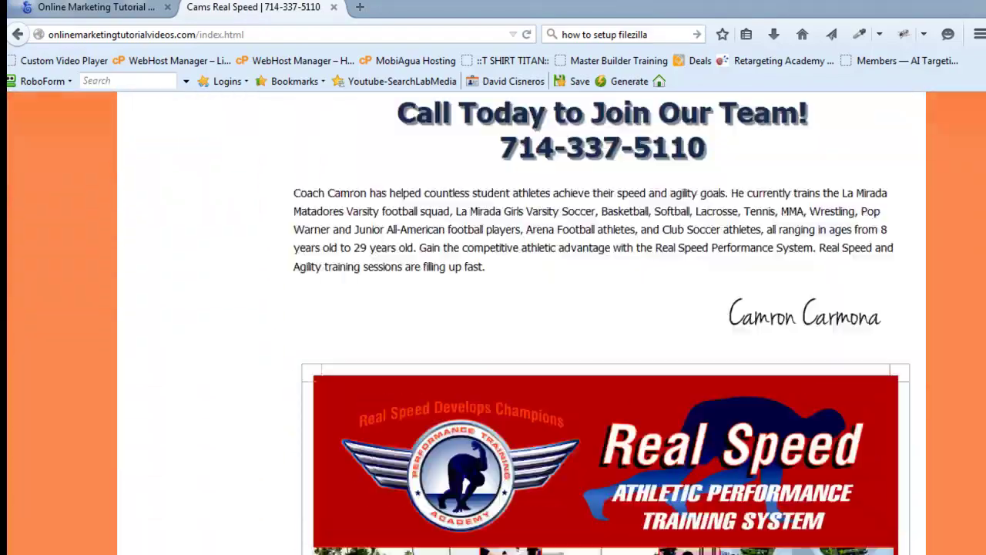
Step: Return to the FTP session and delete everything from images through video-gallery.html in the remote public_html folder, leaving only cgi-bin
{"action": "left_click", "coordinate": [114, 9]}
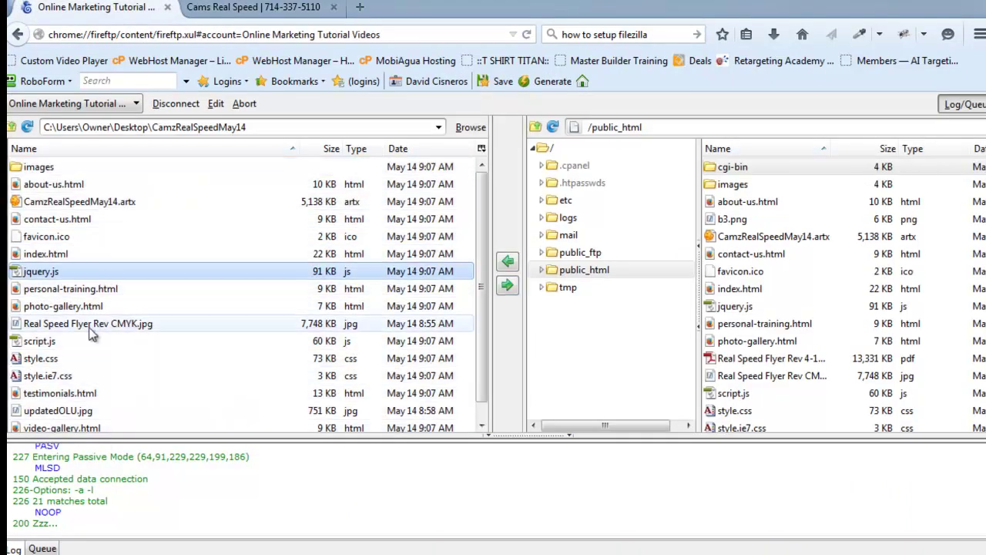
{"action": "left_click", "coordinate": [46, 360]}
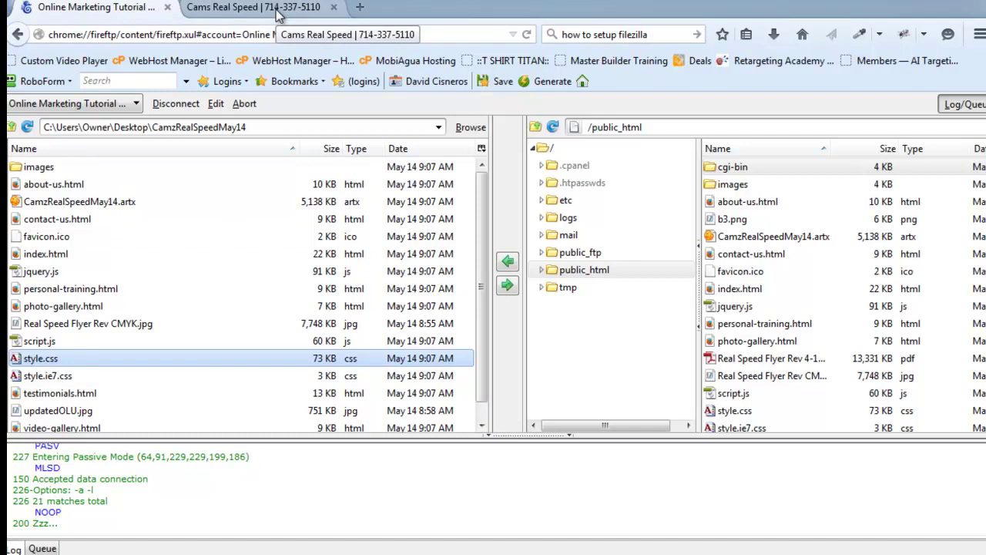
{"action": "left_click", "coordinate": [731, 189]}
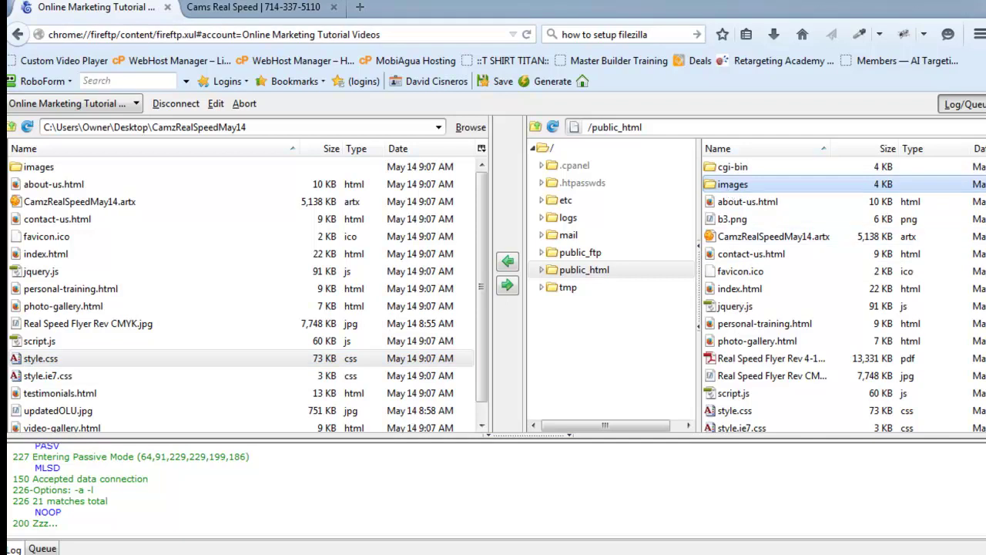
{"action": "scroll", "coordinate": [771, 308], "scroll_direction": "down", "scroll_amount": 2}
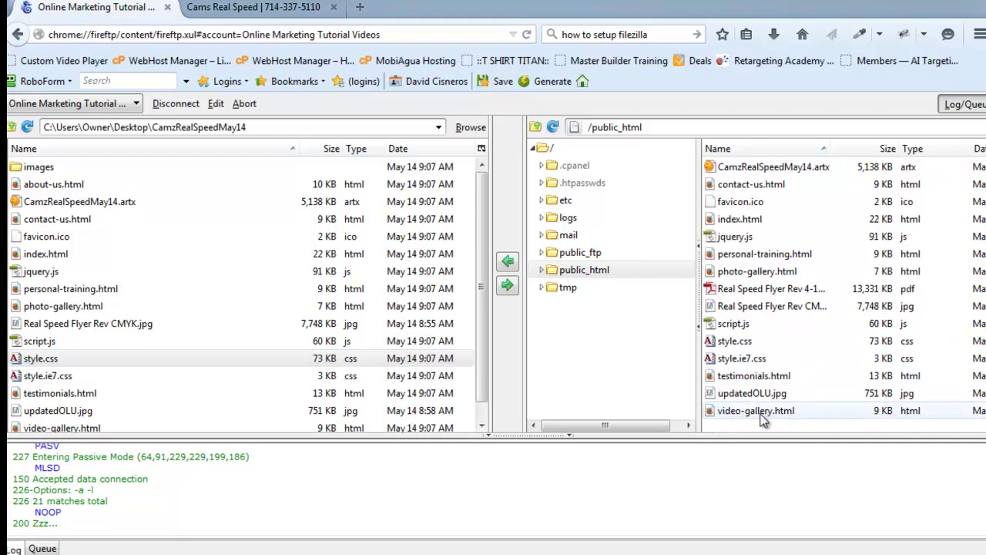
{"action": "left_click", "coordinate": [762, 414], "text": "shift"}
{"action": "scroll", "coordinate": [771, 362], "scroll_direction": "up", "scroll_amount": 2}
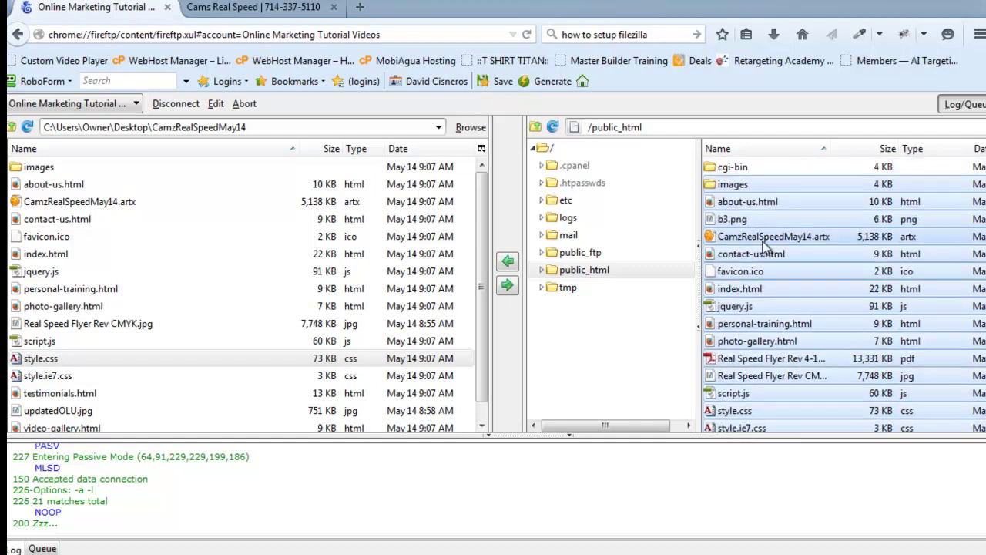
{"action": "key", "text": "Delete"}
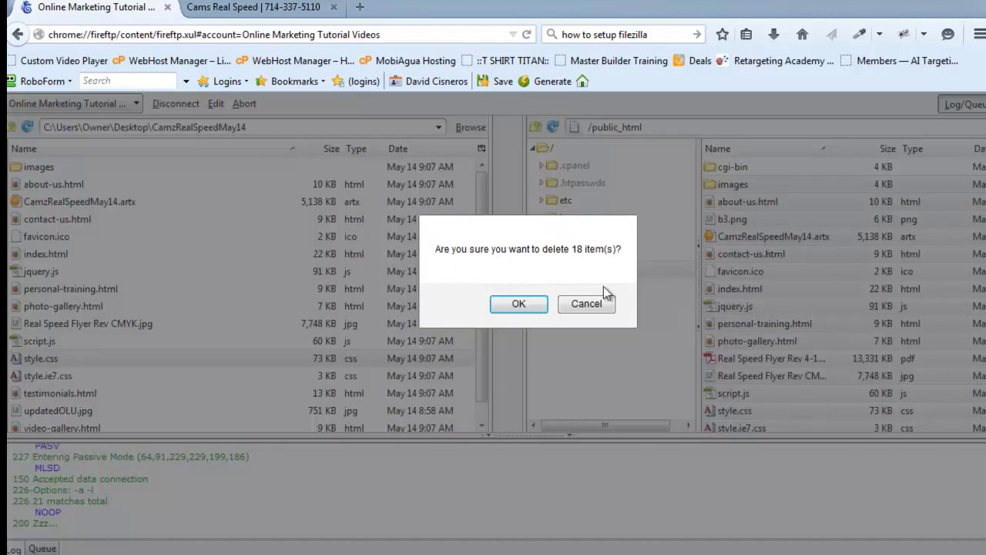
{"action": "left_click", "coordinate": [519, 305]}
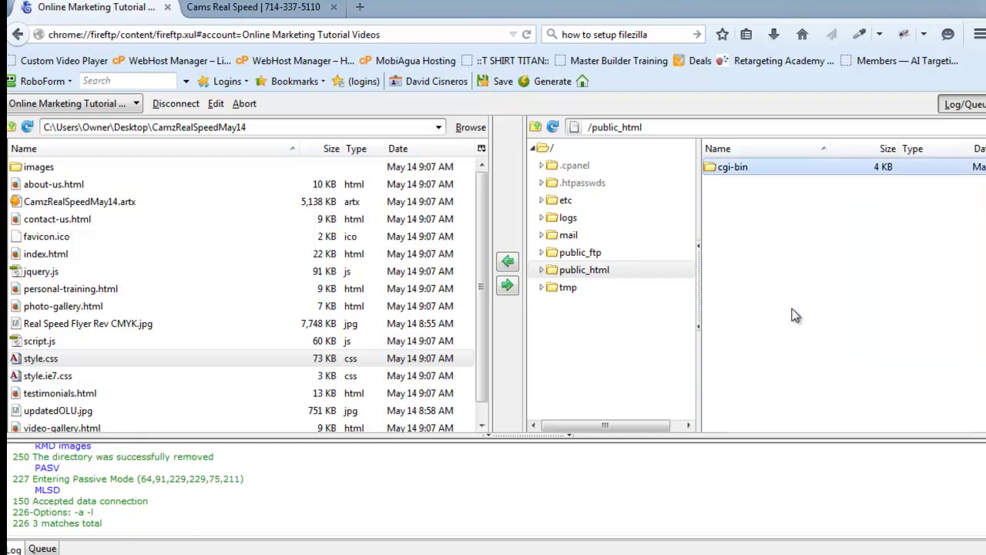
Step: Reload the site's index.html page, and load the bare onlinemarketingtutorialvideos.com address to check the site after the deletion
{"action": "left_click", "coordinate": [289, 8]}
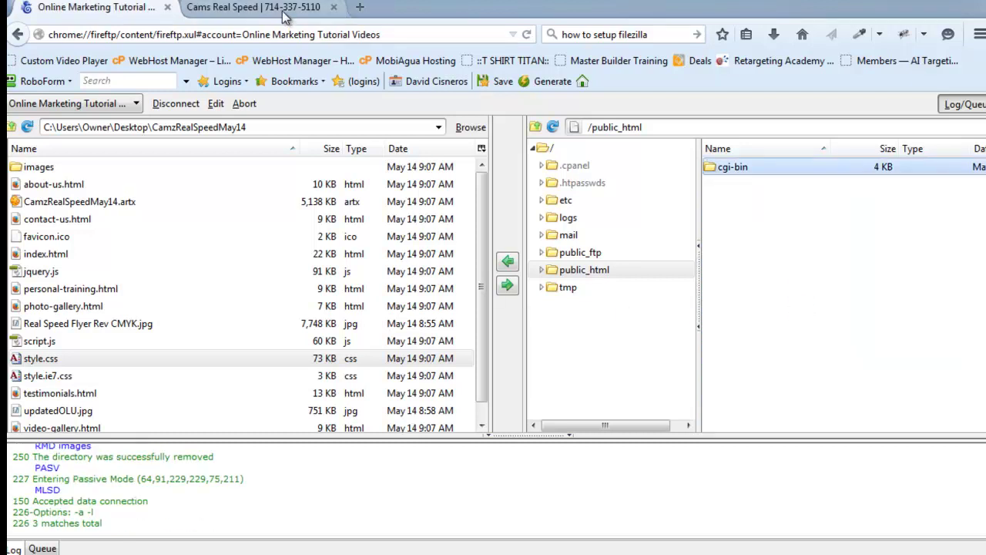
{"action": "left_click", "coordinate": [527, 36]}
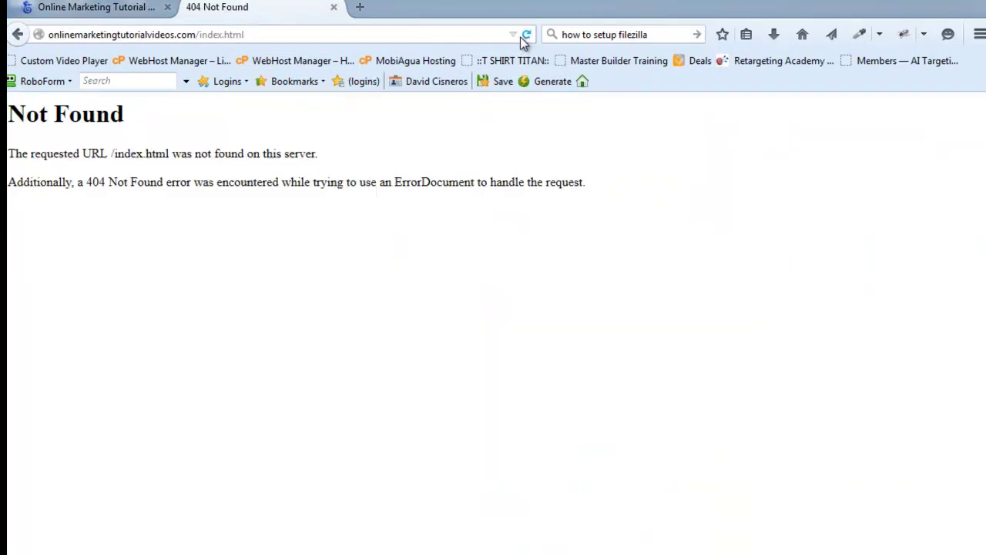
{"action": "left_click_drag", "start_coordinate": [200, 35], "coordinate": [271, 34]}
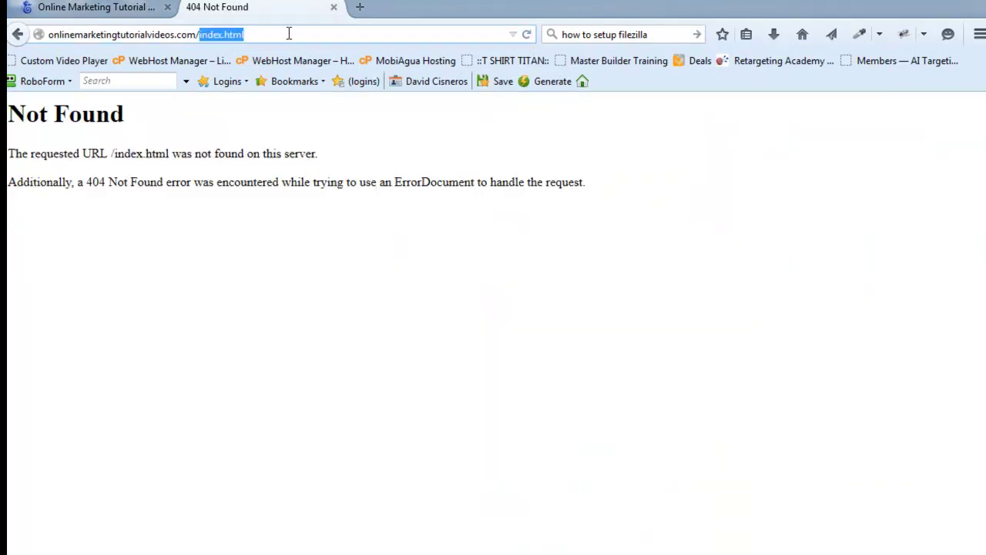
{"action": "key", "text": "BackSpace"}
{"action": "key", "text": "BackSpace"}
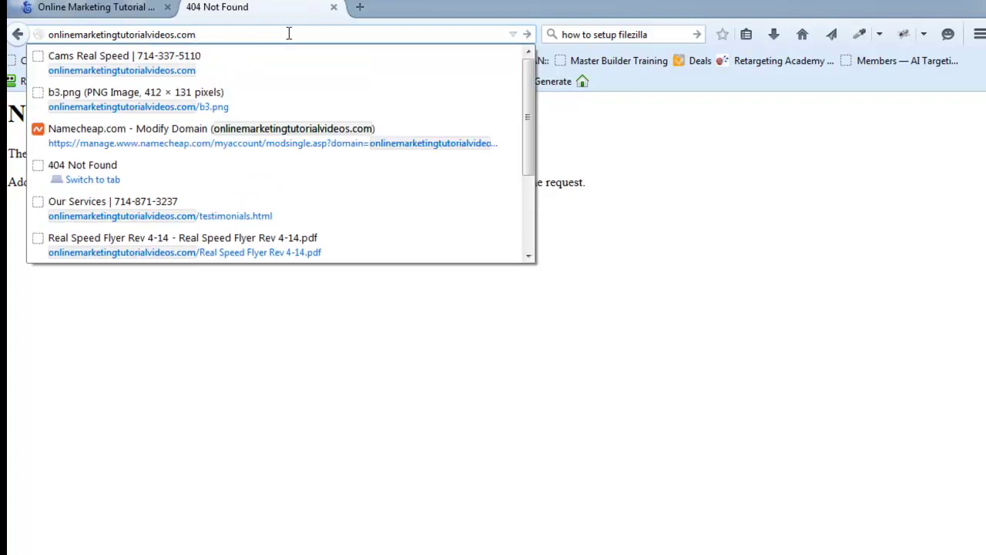
{"action": "key", "text": "Return"}
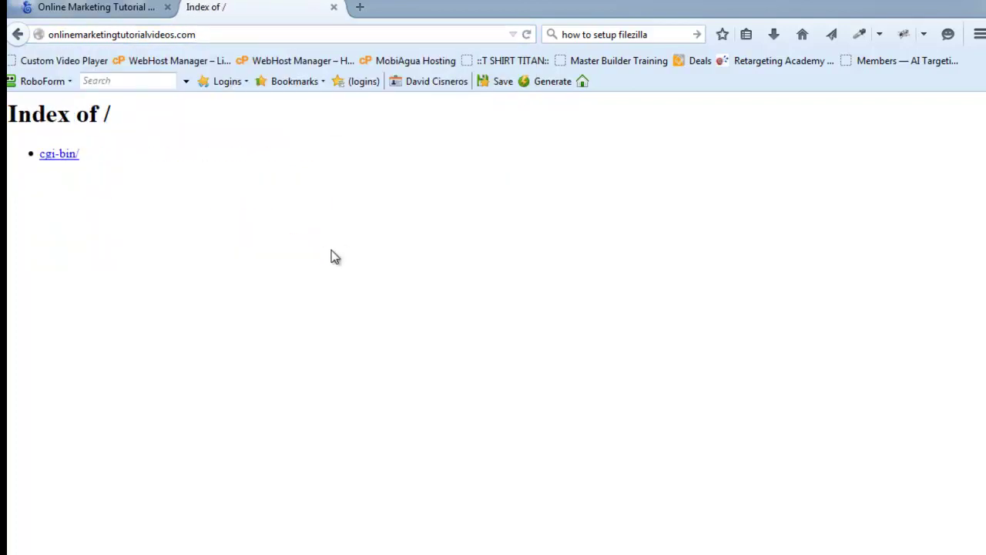
{"action": "left_click_drag", "start_coordinate": [146, 38], "coordinate": [197, 38]}
{"action": "left_click", "coordinate": [142, 179]}
Step: Switch to the Online Marketing Tutorial Videos mind map and collapse the FTP Setup and Process branch
{"action": "left_click", "coordinate": [129, 12]}
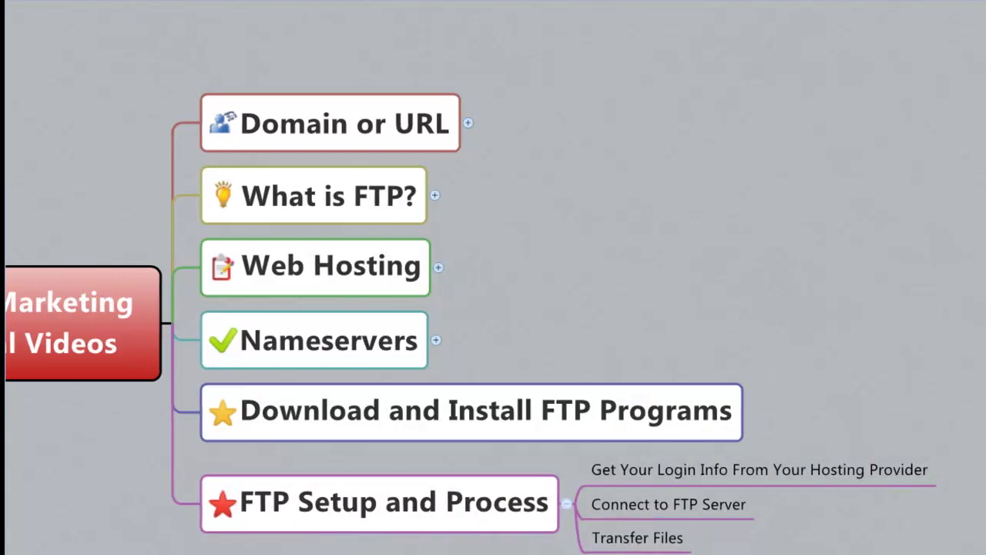
{"action": "scroll", "coordinate": [493, 308], "scroll_direction": "down", "scroll_amount": 2}
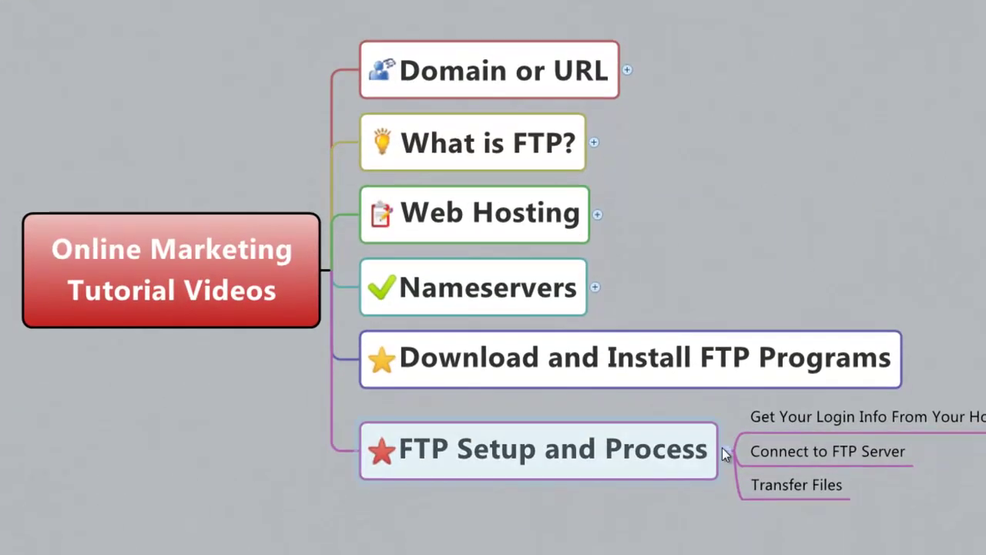
{"action": "left_click", "coordinate": [726, 452]}
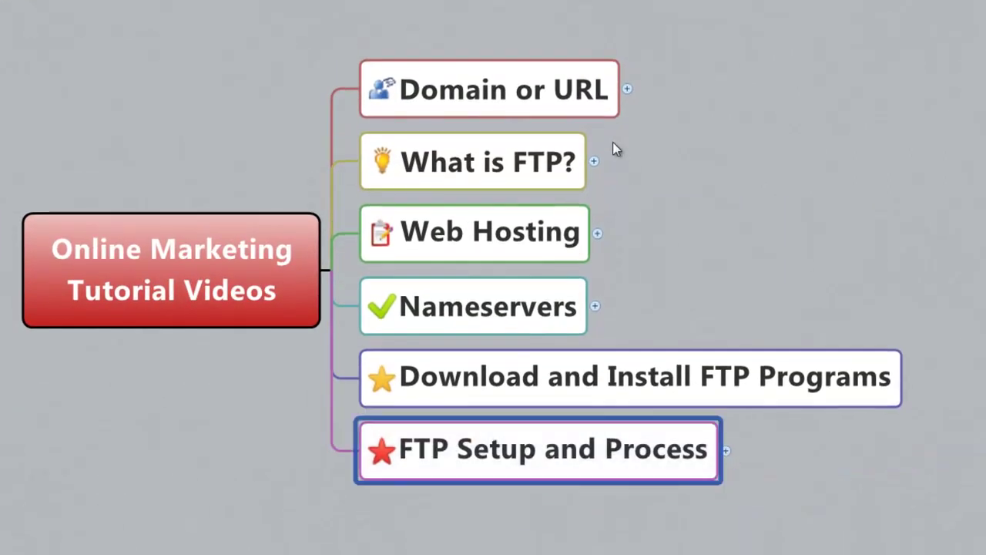
{"action": "left_click", "coordinate": [702, 153]}
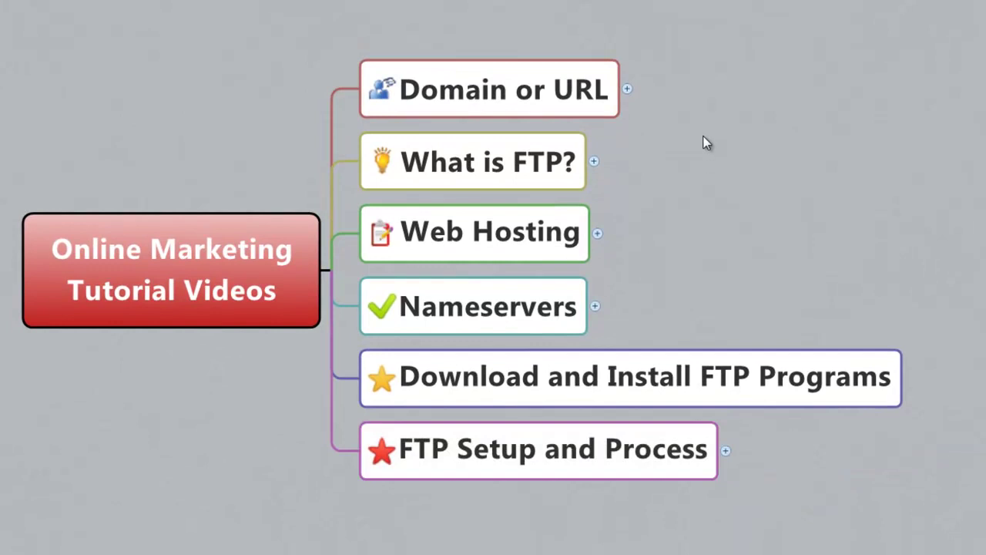